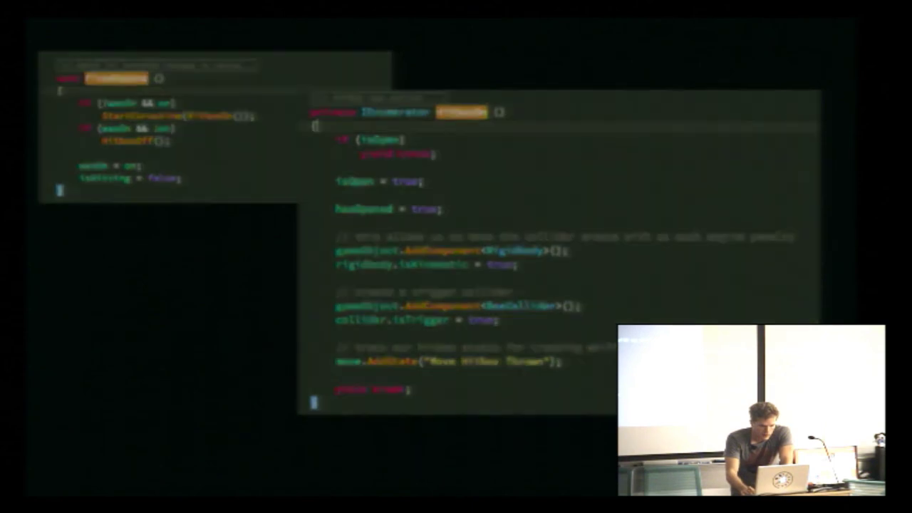
Leave the slideshow and switch from the Keynote presentation windows to the Unity editor
key("super+Tab")
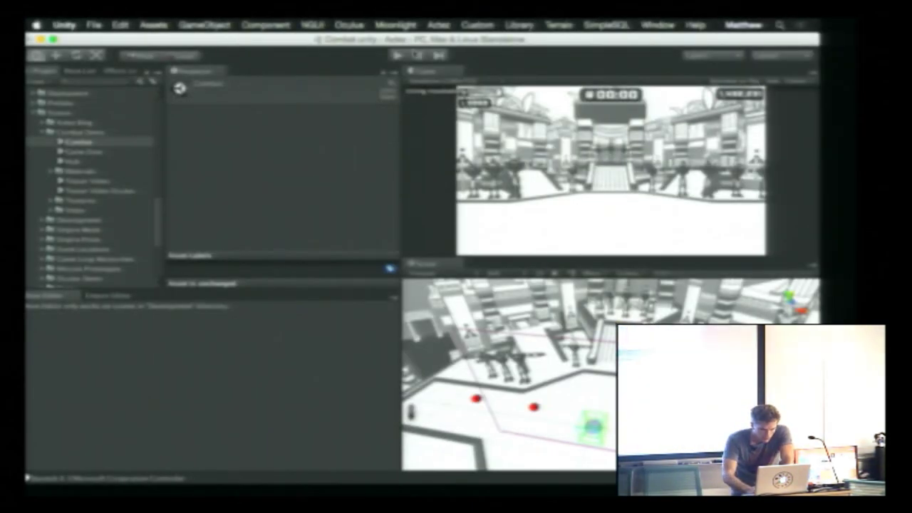
key("super+Tab")
key("super+grave")
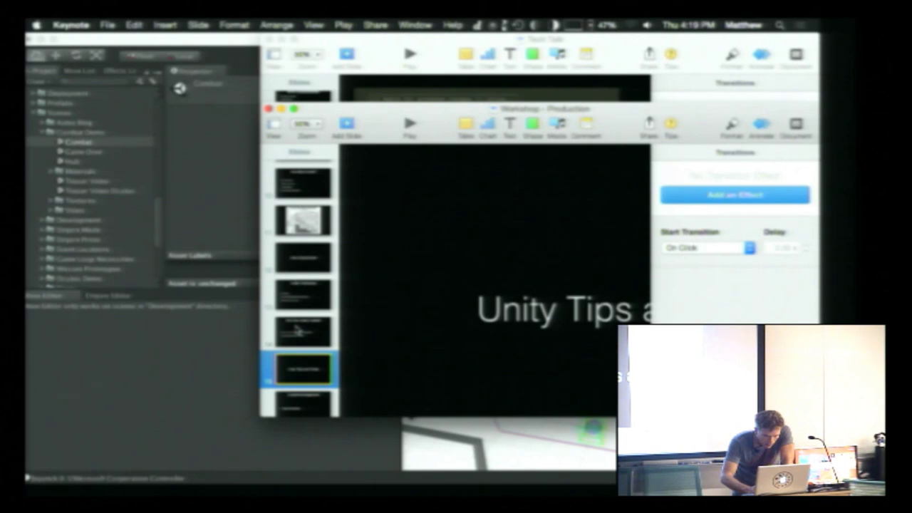
left_click(382, 48)
key("super+grave")
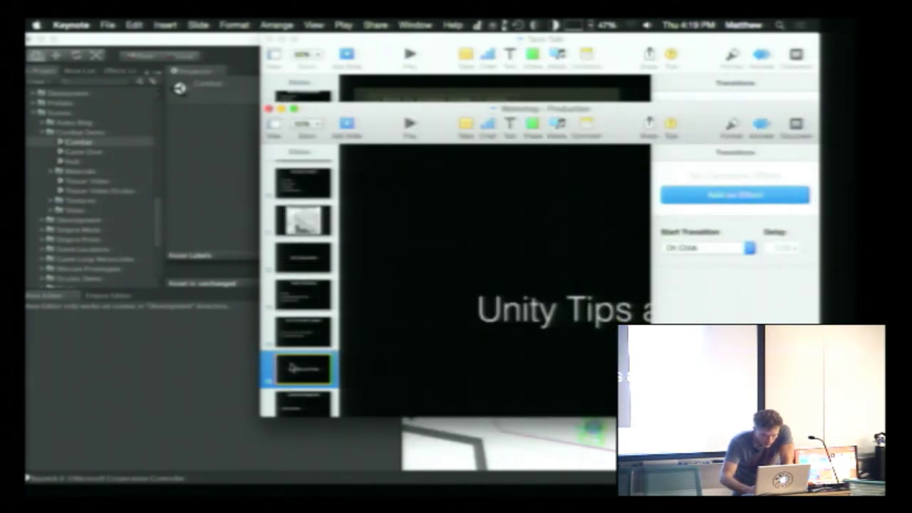
key("super+grave")
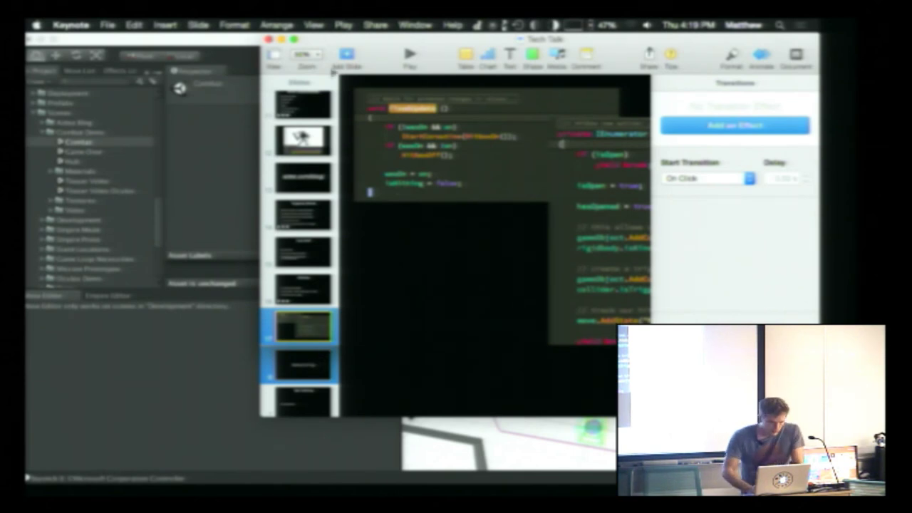
left_click(253, 40)
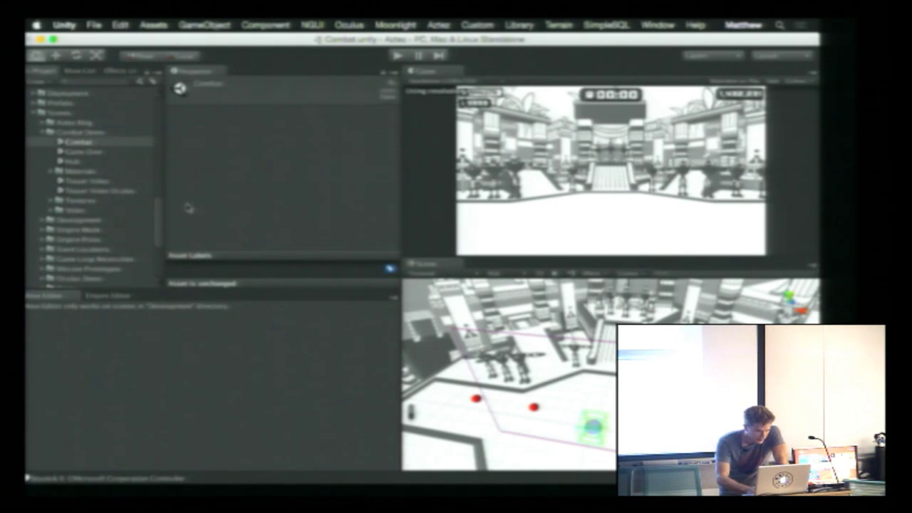
Open the Move Editor - Player scene from the Development/Combat folder, discarding the unsaved changes in Combat.unity
scroll(105, 203, "up", 3)
scroll(104, 203, "down", 3)
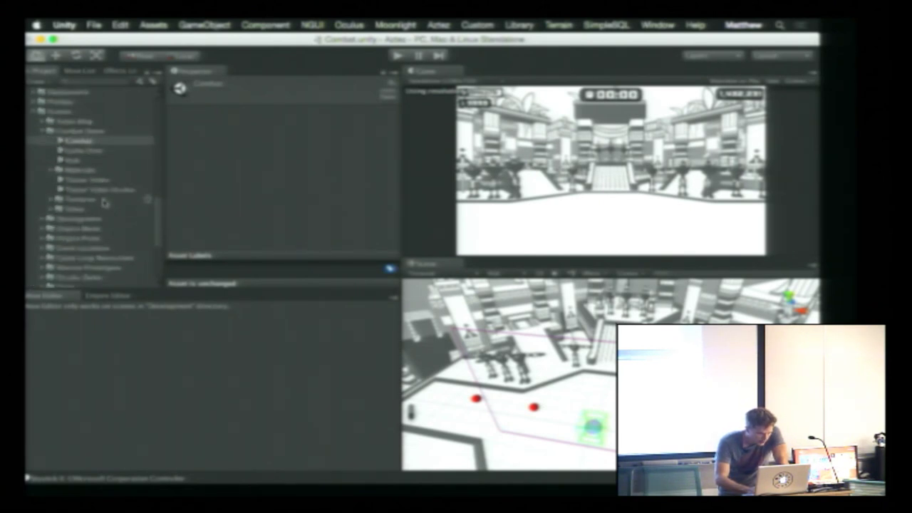
scroll(105, 203, "down", 5)
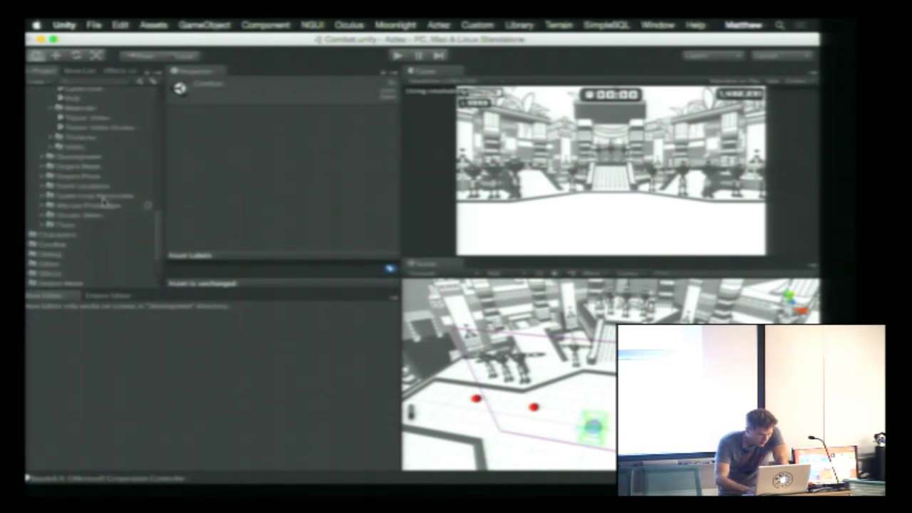
left_click(42, 156)
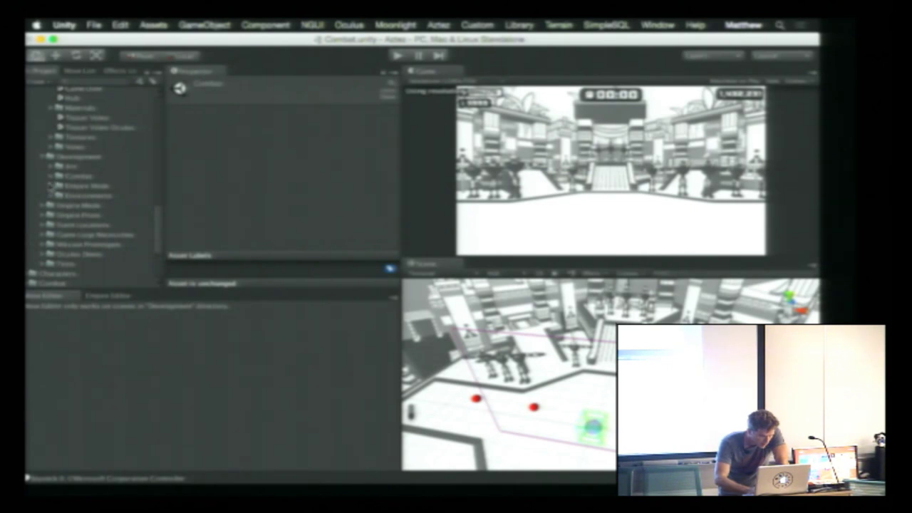
left_click(51, 176)
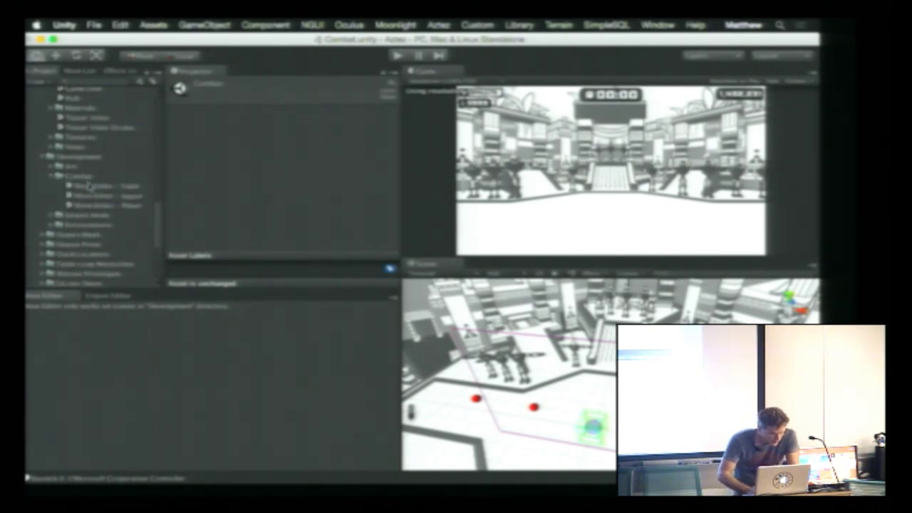
double_click(100, 205)
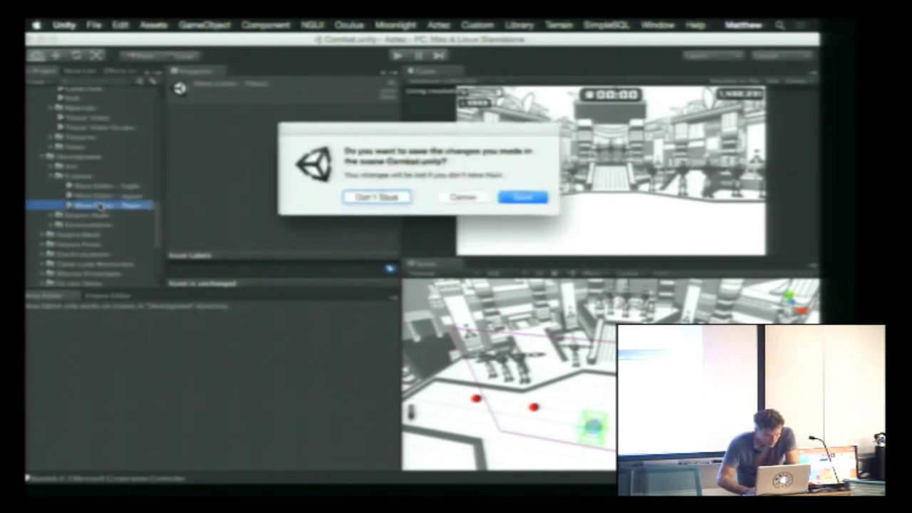
left_click(400, 197)
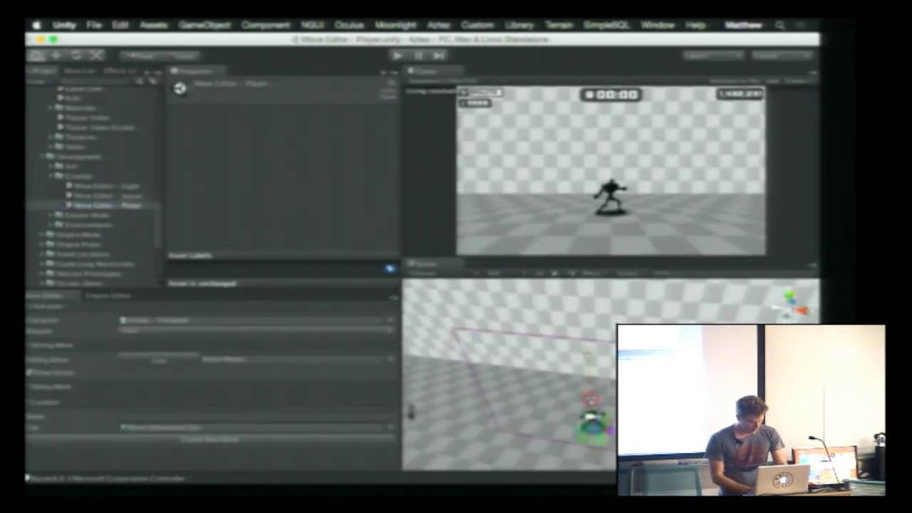
Search the project for "forehand" and load the Attack Sword Ground A1 - Forehand prefab as the move being edited
type("forehand")
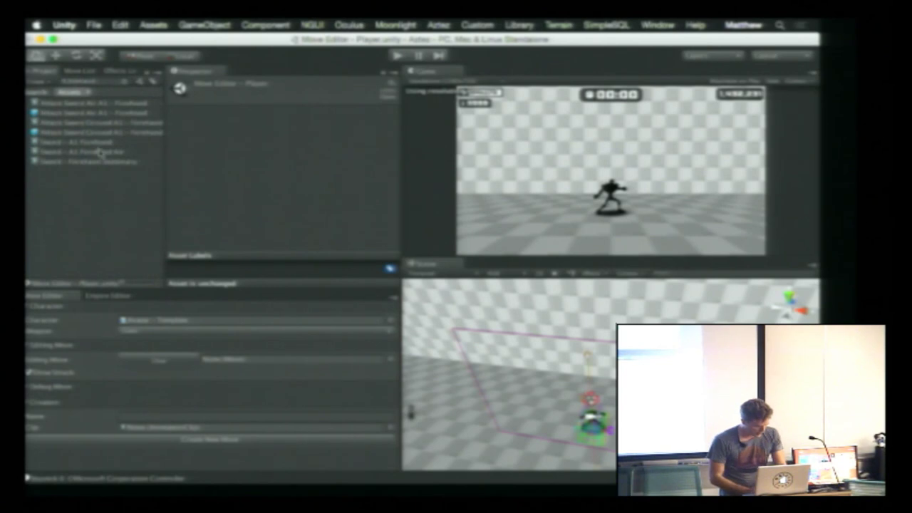
left_click_drag(87, 132, 437, 312)
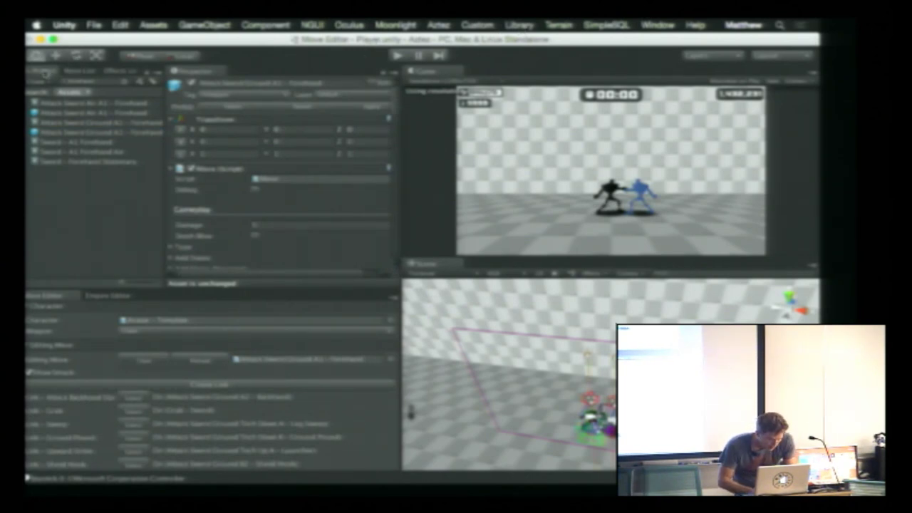
Add a Hierarchy view beside the Inspector and bring the Inspector back to the front
right_click(208, 74)
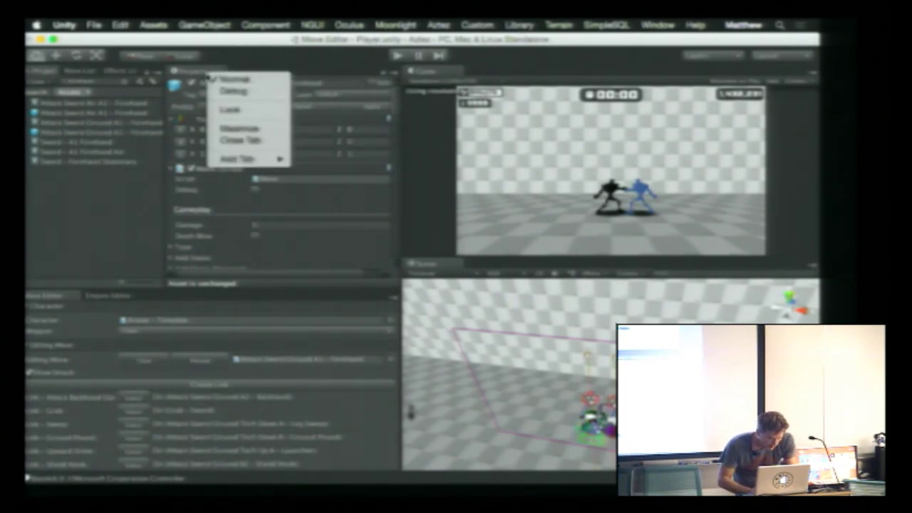
mouse_move(246, 159)
left_click(321, 183)
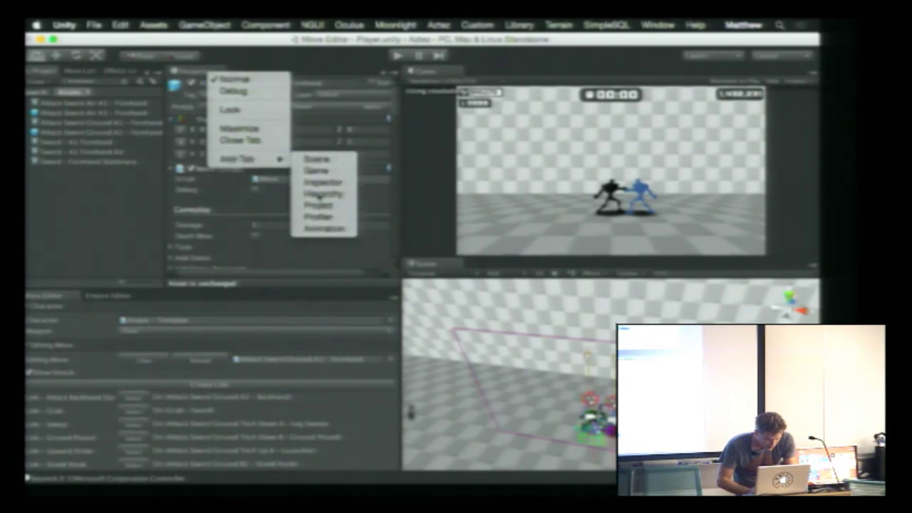
left_click(208, 75)
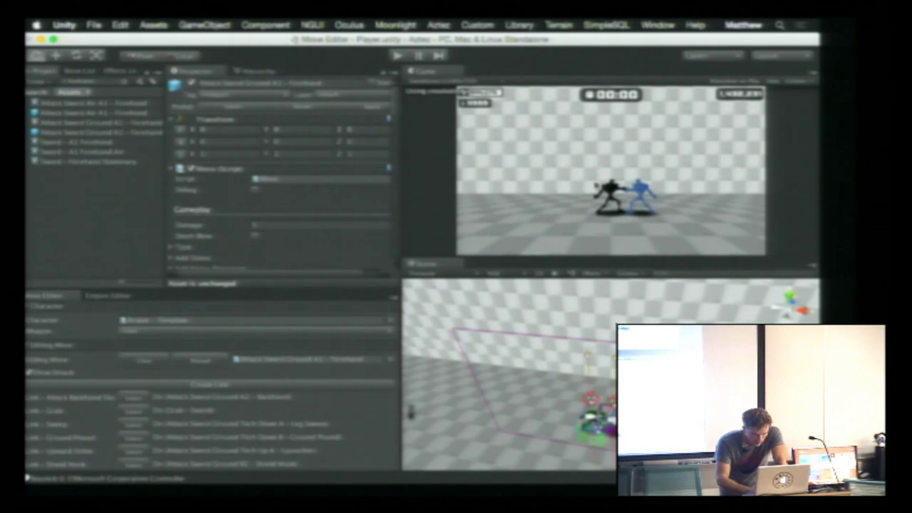
Open the Animation window, select the Hit - Main hitbox On curve, and scrub the timeline to preview the forehand attack
key("super+6")
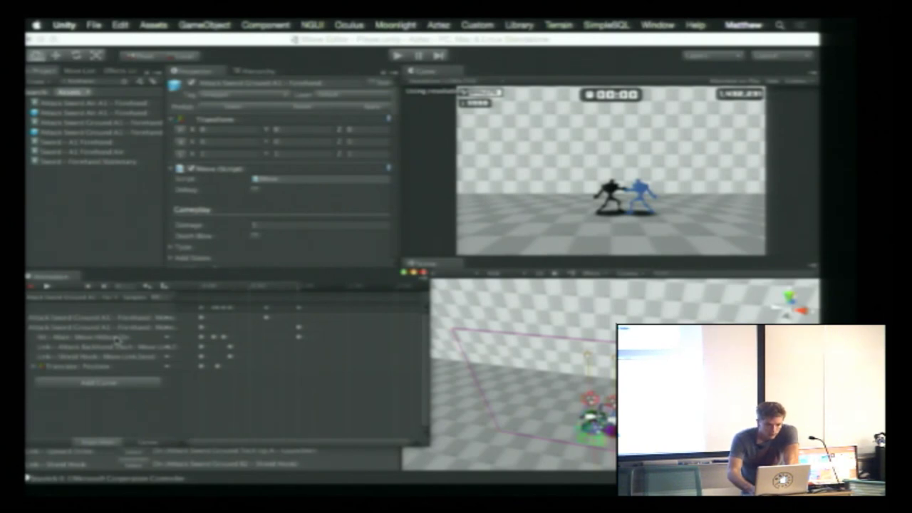
left_click(117, 338)
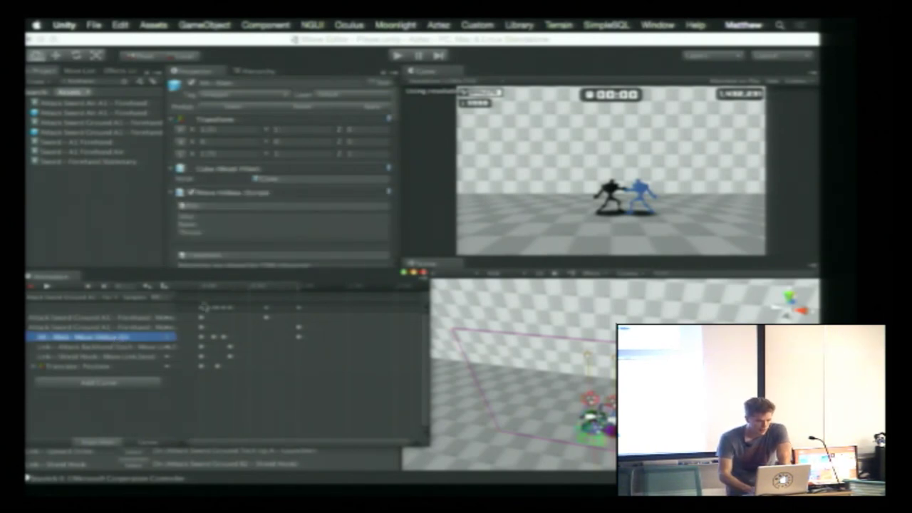
scroll(282, 161, "down", 5)
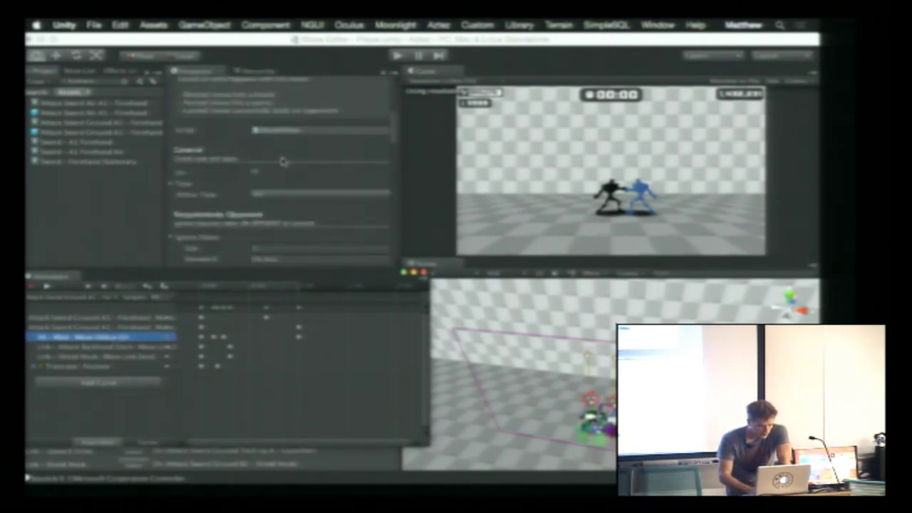
left_click(228, 289)
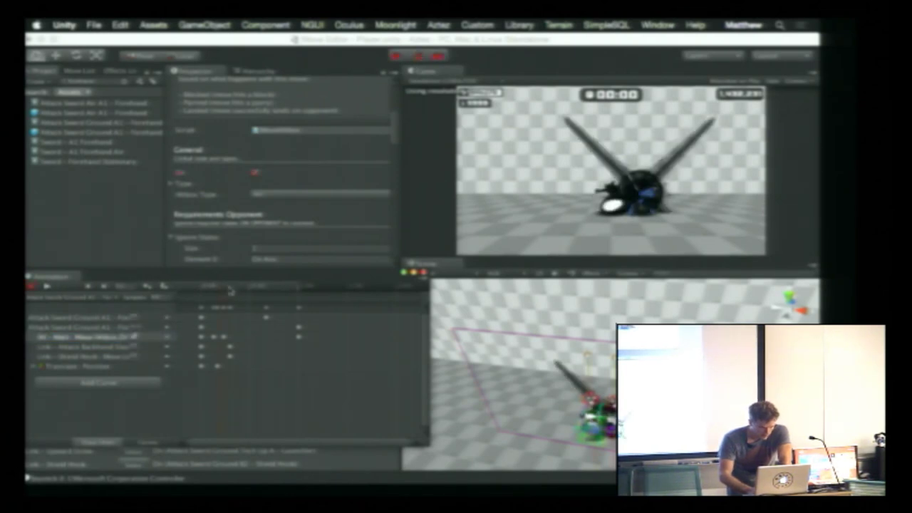
mouse_move(236, 289)
left_mouse_down()
mouse_move(216, 290)
mouse_move(231, 289)
left_mouse_up()
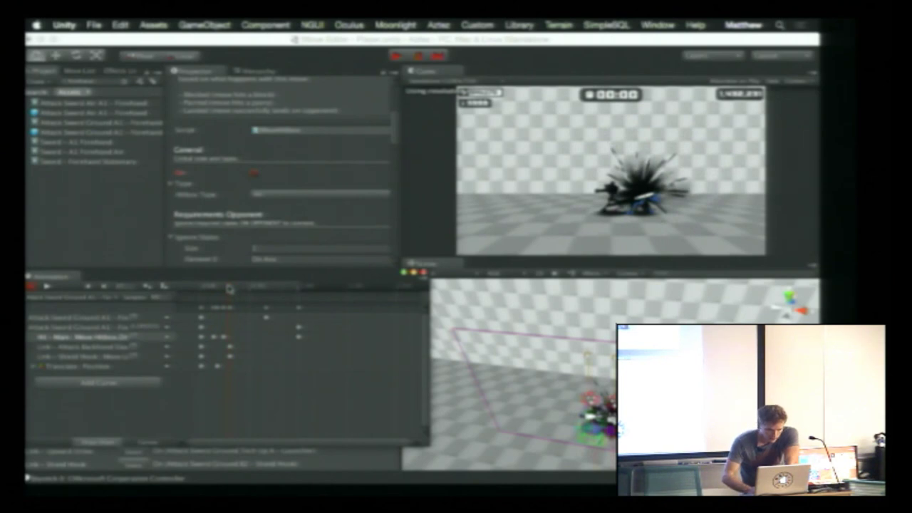
Show the FixedUpdate and HitboxOn code slide in Keynote, and return to Unity's Animation window
key("super+Tab")
left_click(416, 61)
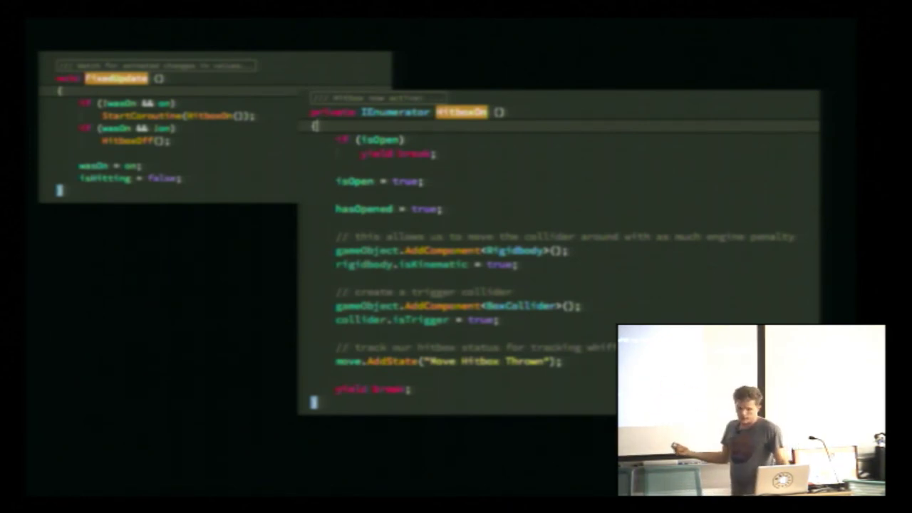
key("Escape")
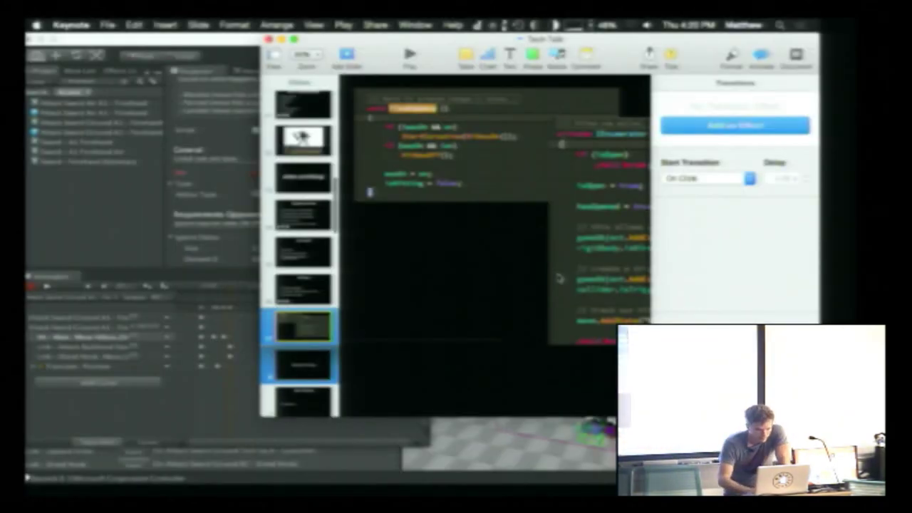
left_click(210, 40)
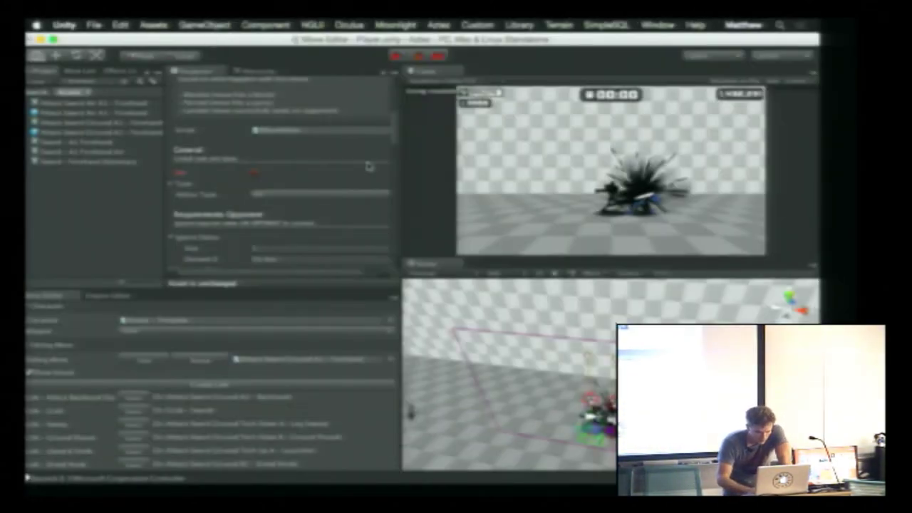
key("super+6")
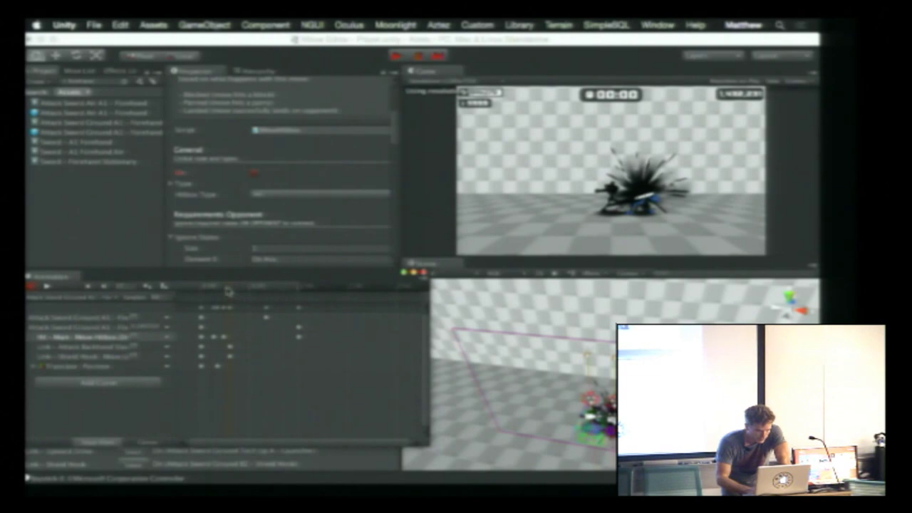
Expand Attack Sword Ground A1 - Forehand in the Hierarchy and examine its effect spawner, hit and link child objects
left_click(265, 73)
left_click(242, 191)
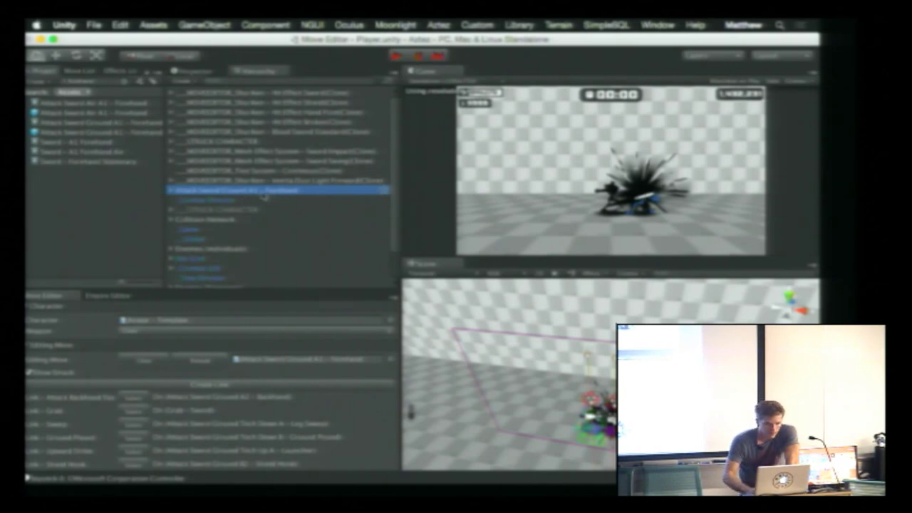
scroll(214, 207, "down", 3)
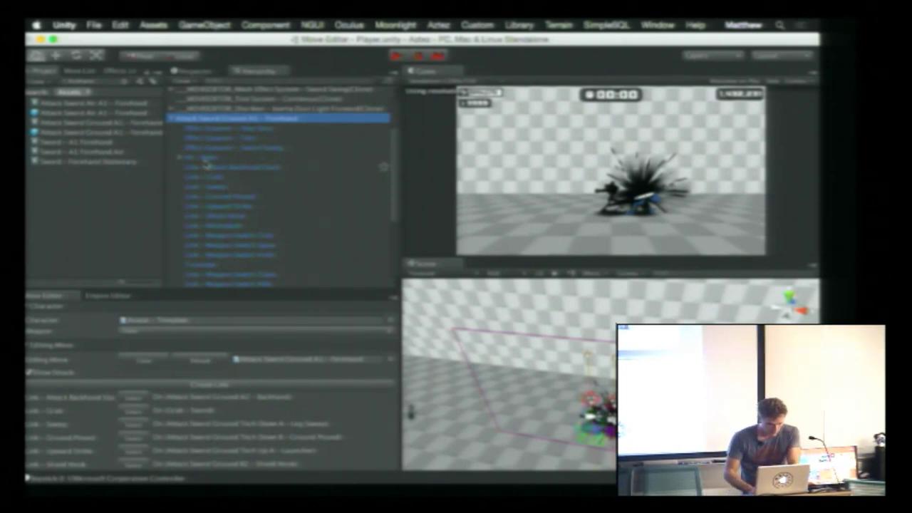
left_click(206, 159)
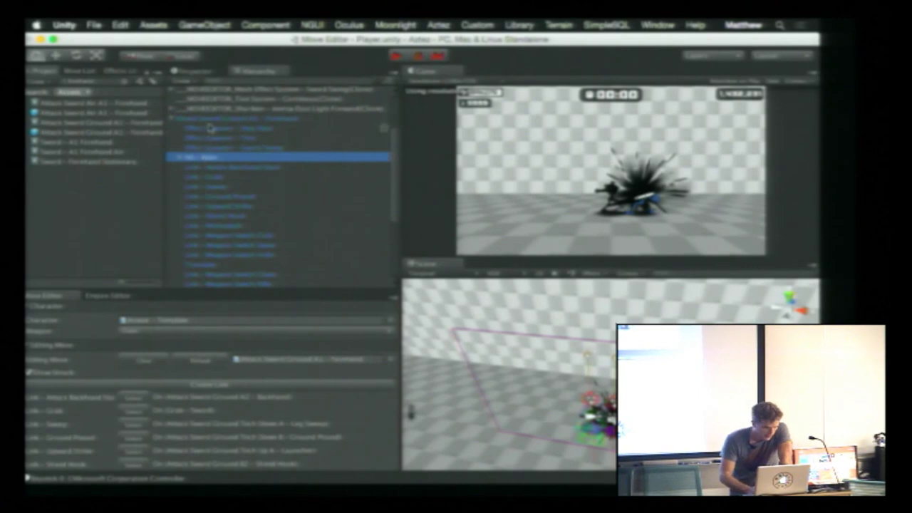
left_click(209, 129)
scroll(207, 189, "down", 1)
scroll(207, 192, "up", 1)
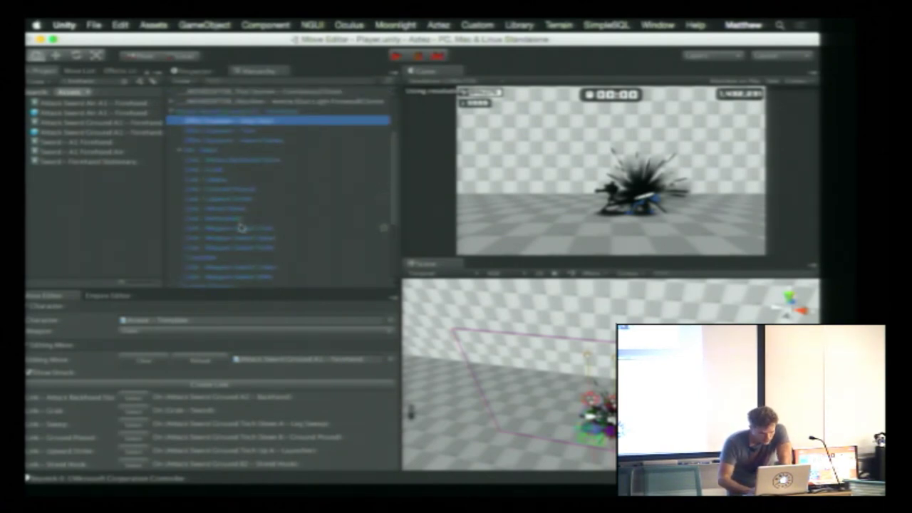
scroll(240, 226, "down", 3)
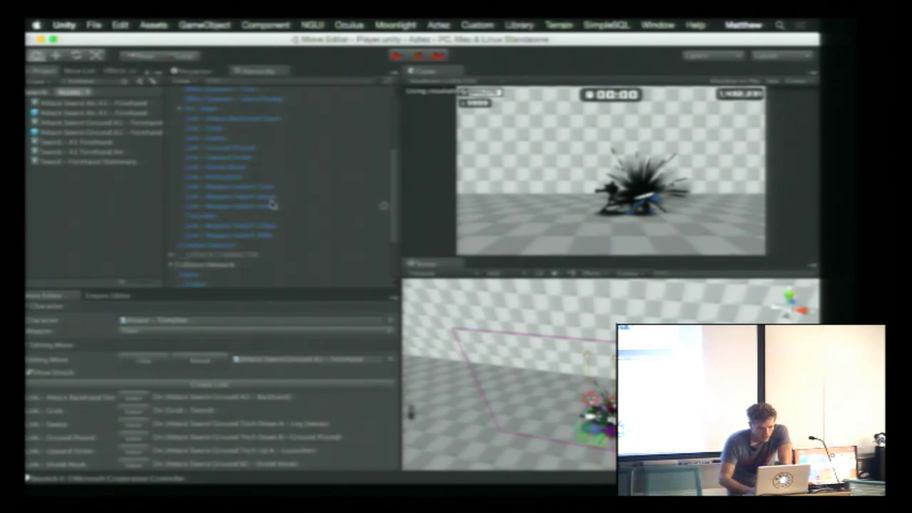
Reopen the Animation window for the forehand attack object and scrub its timeline to preview the hit effects
key("super+6")
scroll(264, 164, "up", 5)
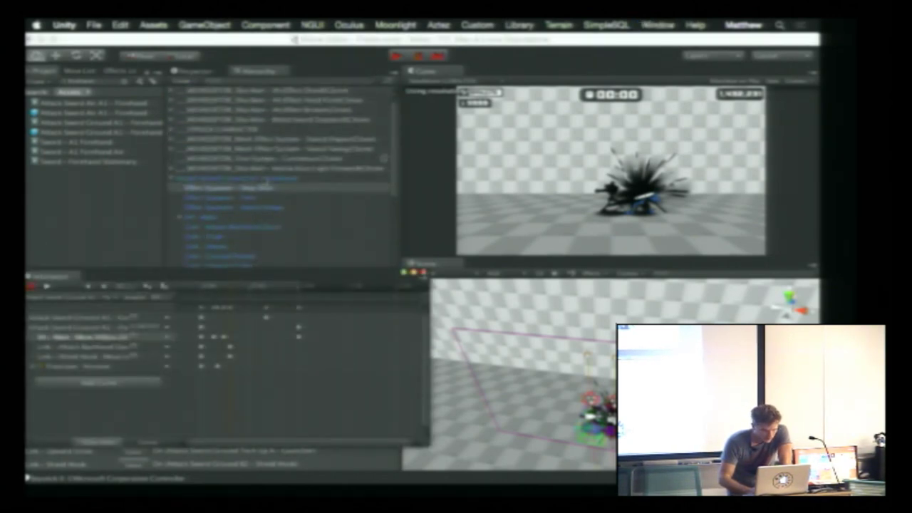
left_click(218, 179)
key("super+6")
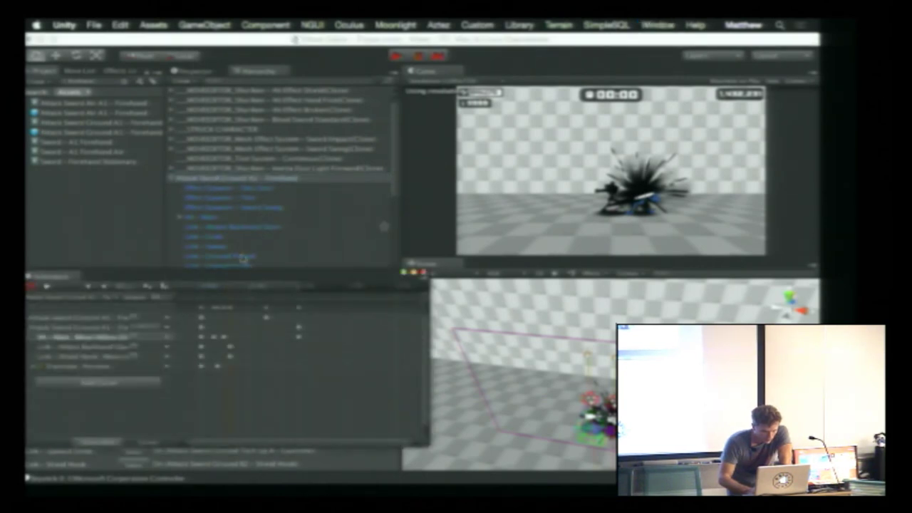
mouse_move(245, 293)
left_mouse_down()
mouse_move(305, 293)
mouse_move(238, 290)
left_mouse_up()
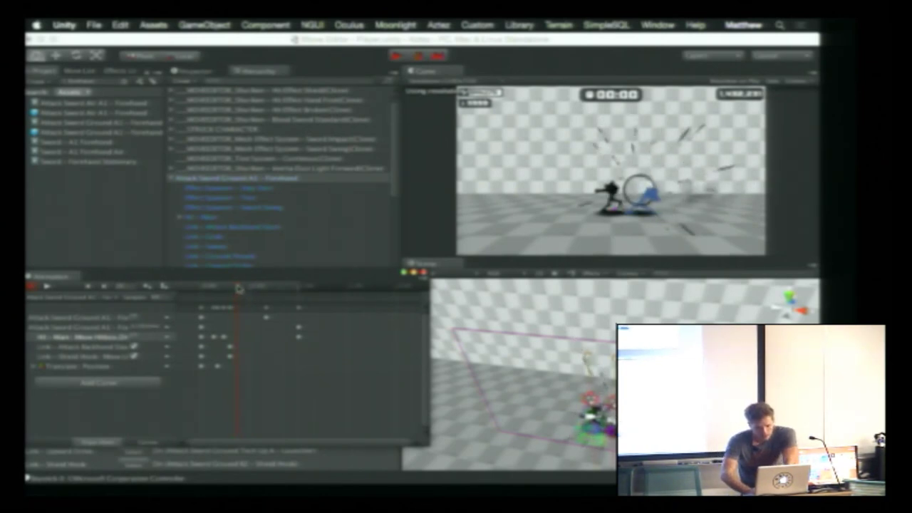
Select the first Effect Spawner child of the forehand attack and examine its spawn script settings in the Inspector
left_click(224, 189)
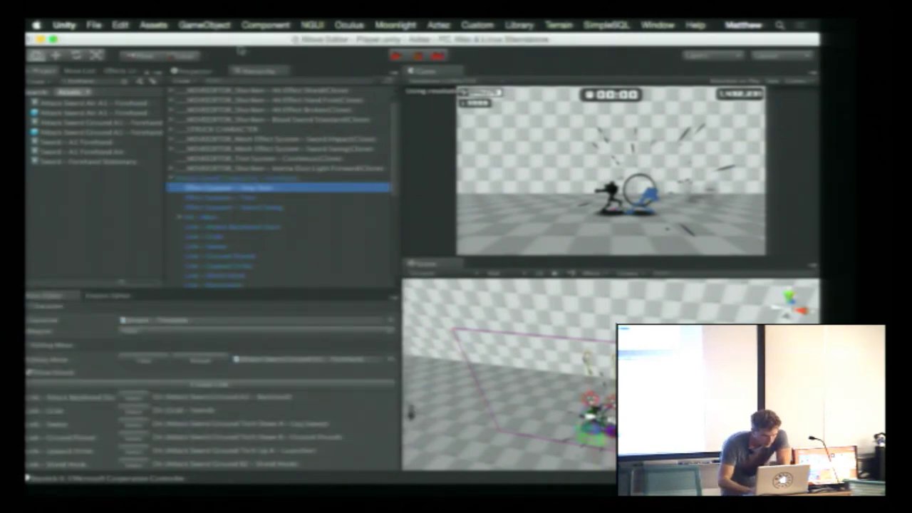
left_click(214, 73)
scroll(240, 127, "up", 6)
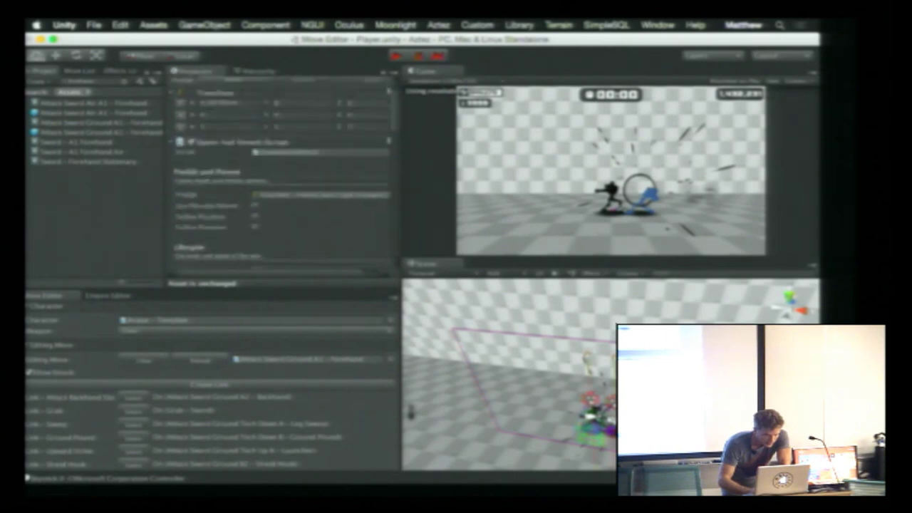
Examine the Effect Spawner's Lifecycle delay in the Inspector while scrubbing the forehand attack's Animation timeline around the hit effects
scroll(262, 191, "down", 5)
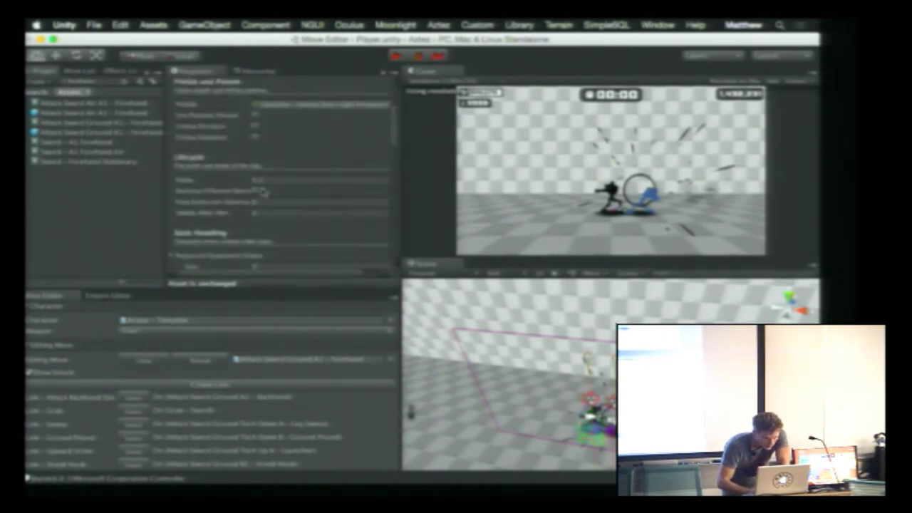
left_click(189, 179)
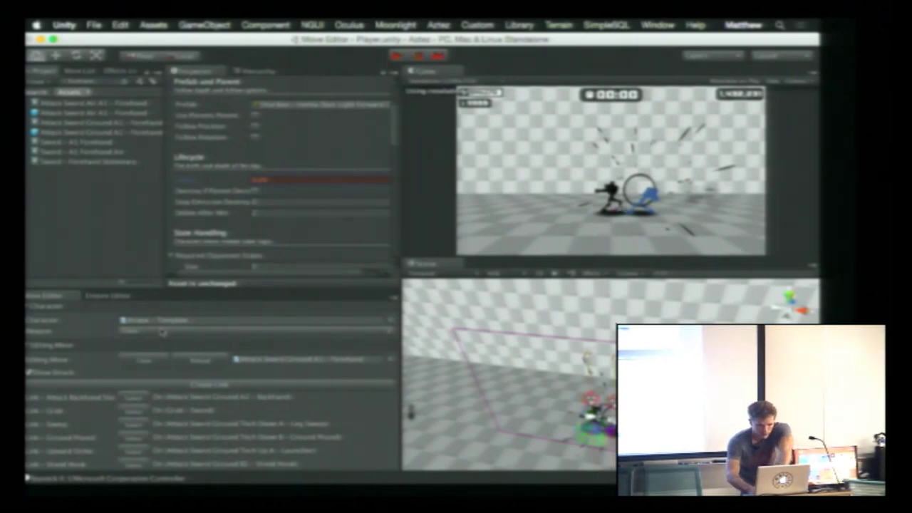
key("super+6")
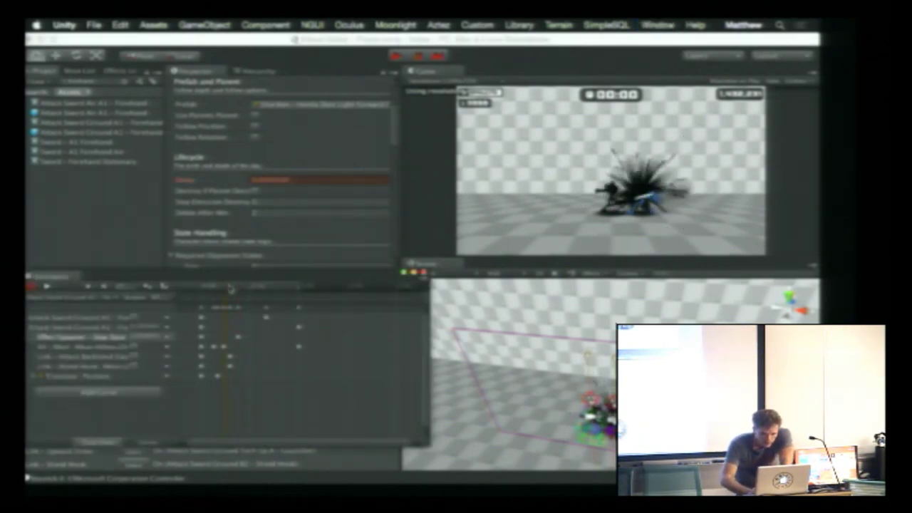
mouse_move(246, 290)
left_mouse_down()
mouse_move(259, 289)
mouse_move(238, 285)
left_mouse_up()
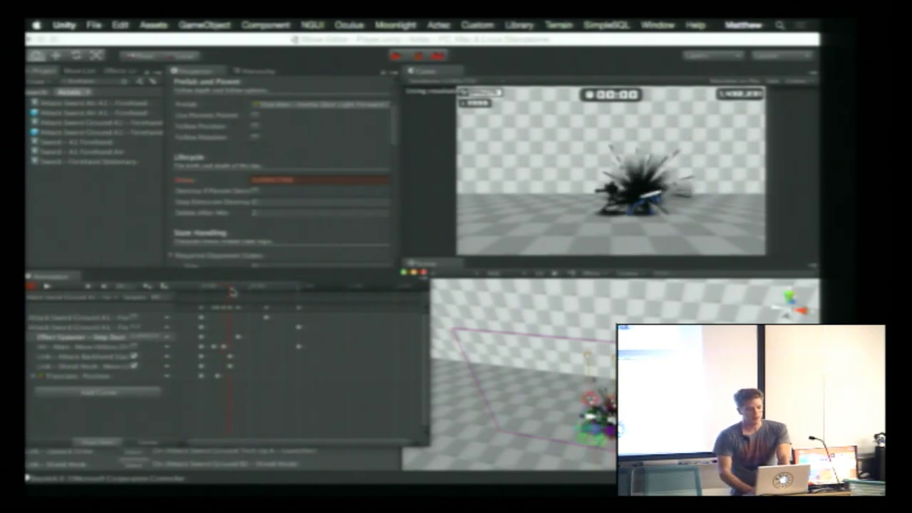
left_click_drag(238, 292, 246, 291)
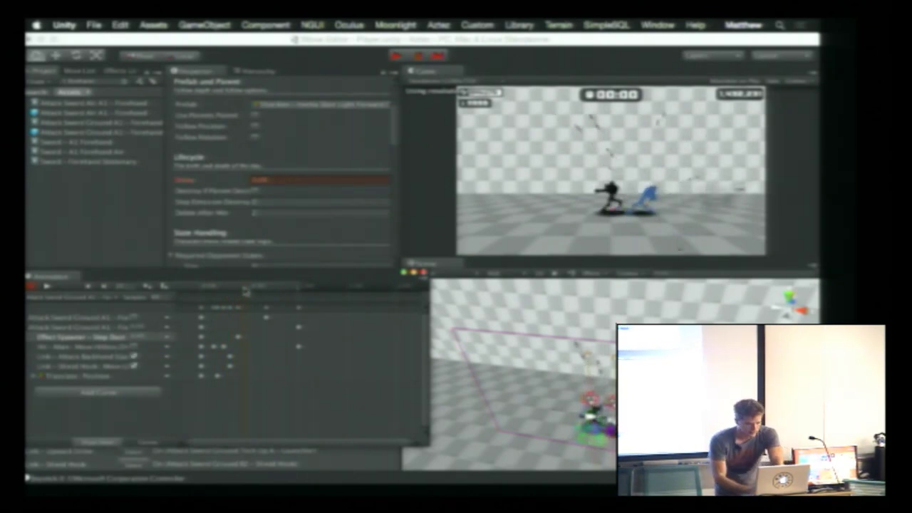
mouse_move(246, 291)
left_mouse_down()
mouse_move(221, 292)
mouse_move(262, 292)
mouse_move(221, 289)
mouse_move(242, 288)
mouse_move(232, 285)
left_mouse_up()
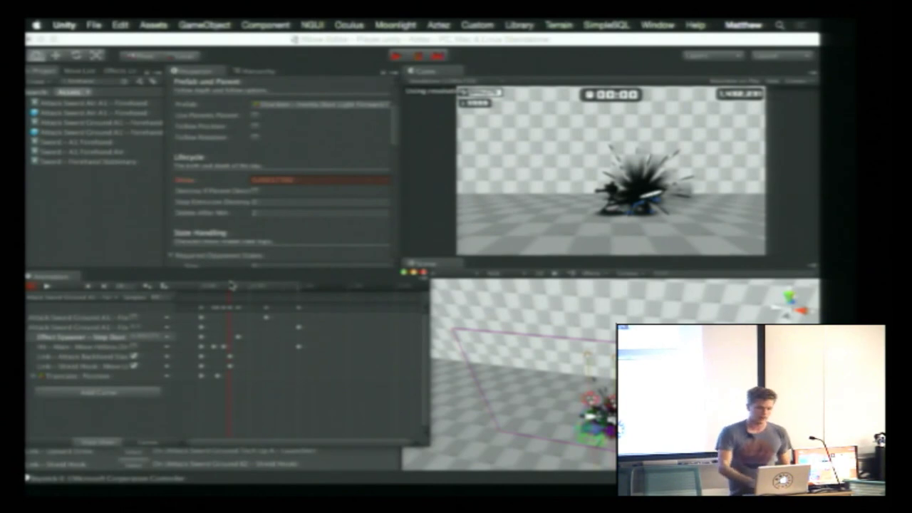
mouse_move(231, 290)
left_mouse_down()
mouse_move(241, 288)
mouse_move(230, 287)
left_mouse_up()
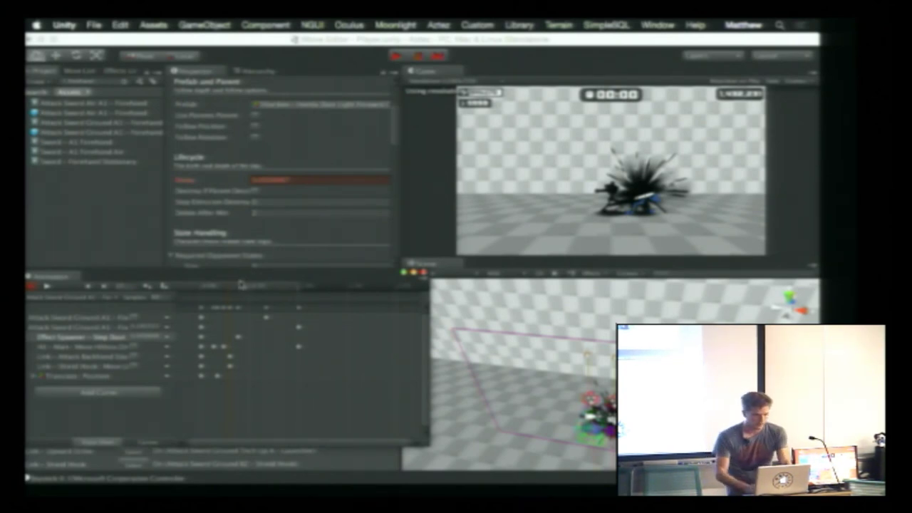
mouse_move(236, 287)
left_mouse_down()
mouse_move(253, 291)
mouse_move(228, 291)
left_mouse_up()
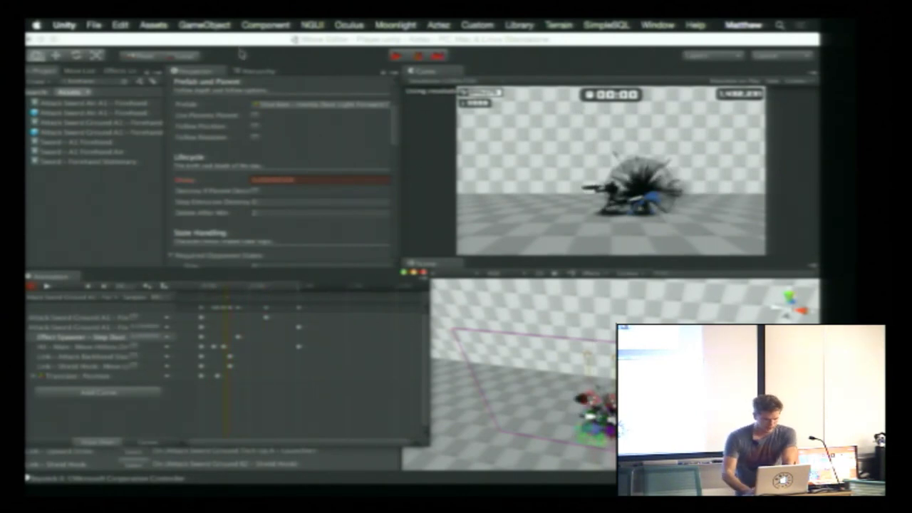
Return to the Hierarchy, switch to Keynote, and present the Hurtboxes slide through its second bullet point
left_click(249, 74)
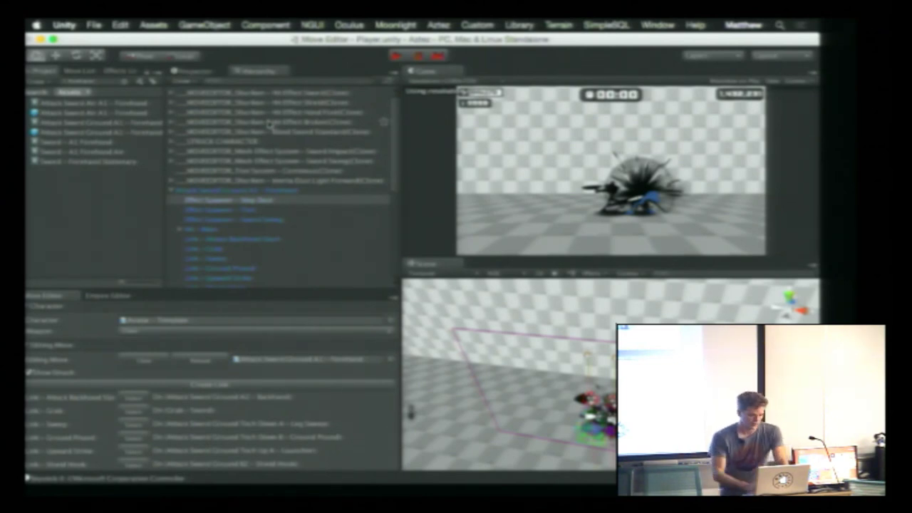
key("super+Tab")
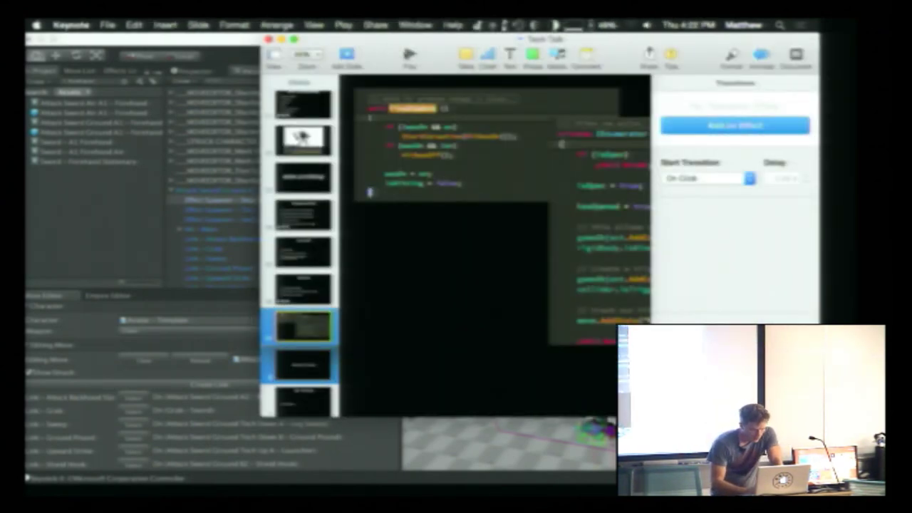
key("alt+super+p")
key("Right")
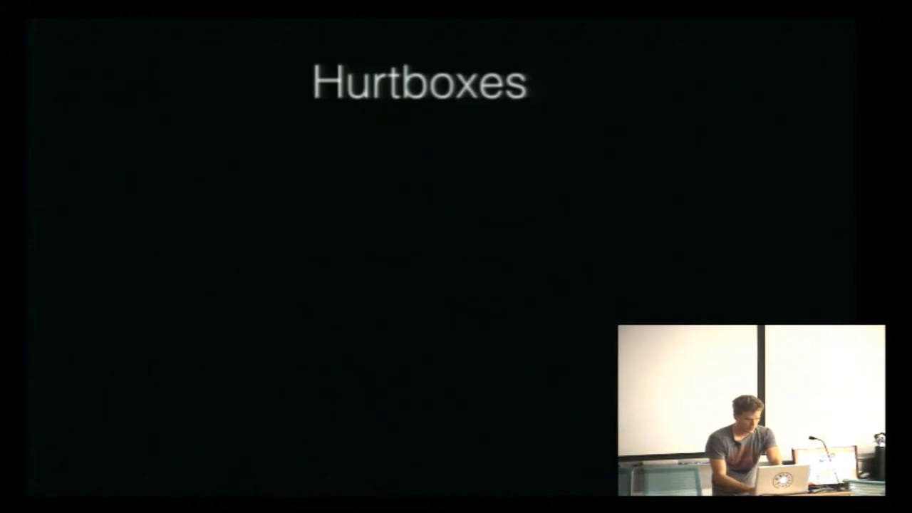
key("Right")
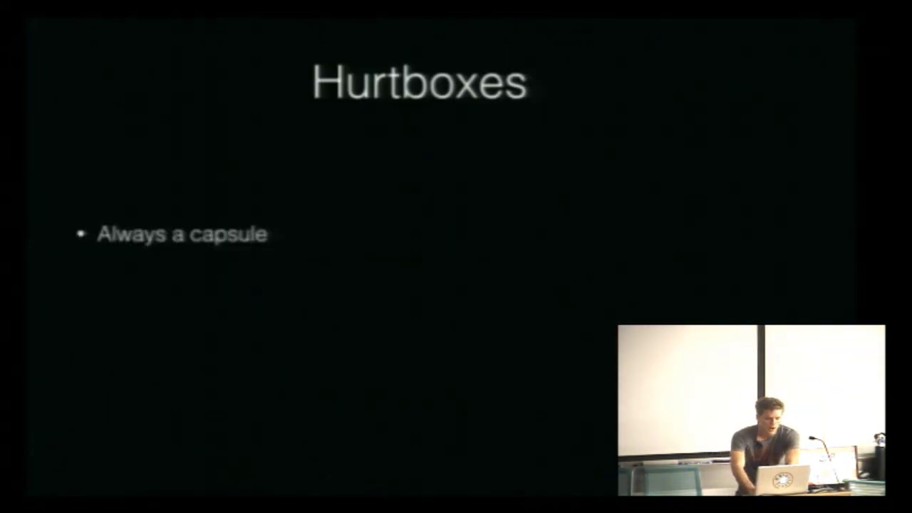
key("Right")
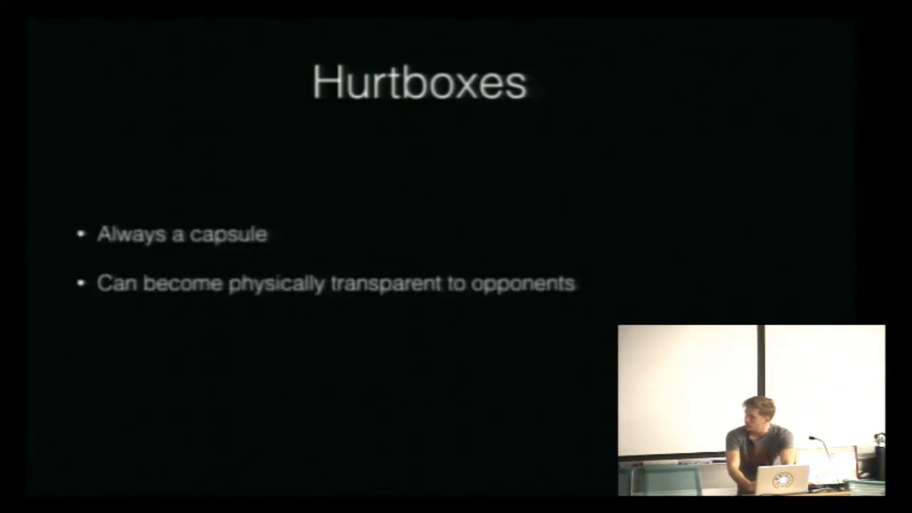
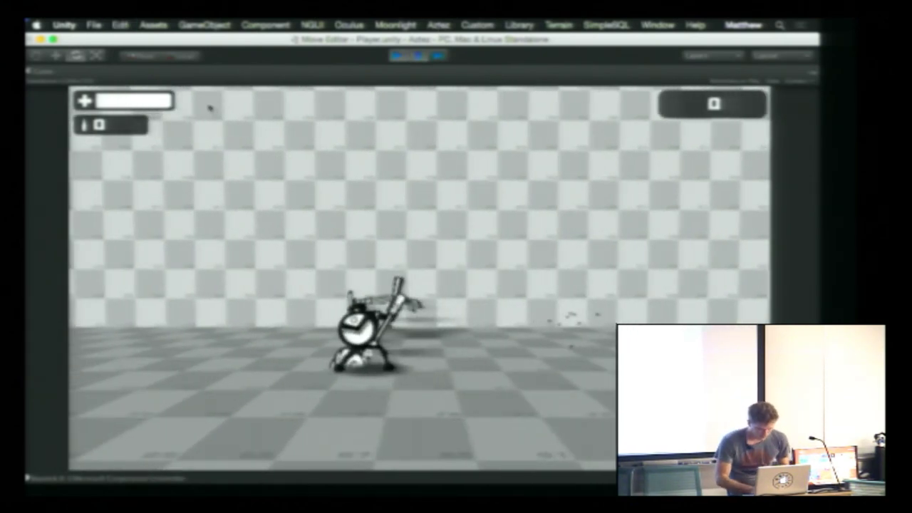
Leave the enlarged game view, select the Template character object in Unity's Hierarchy and expand its children
key("super+p")
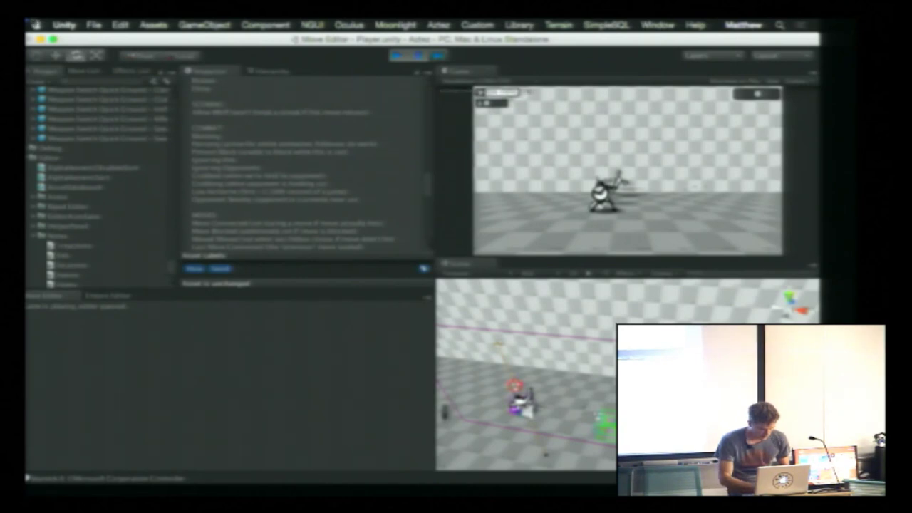
key("super+Tab")
key("super+Tab")
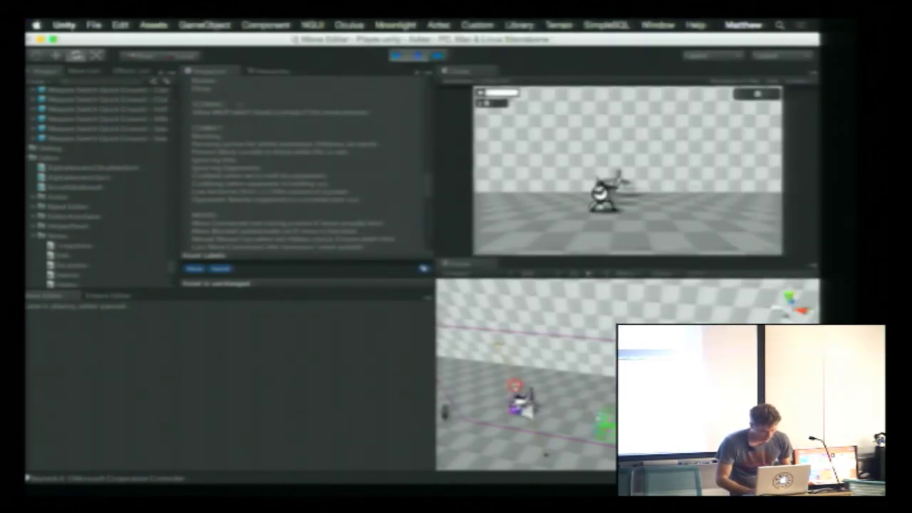
left_click(275, 73)
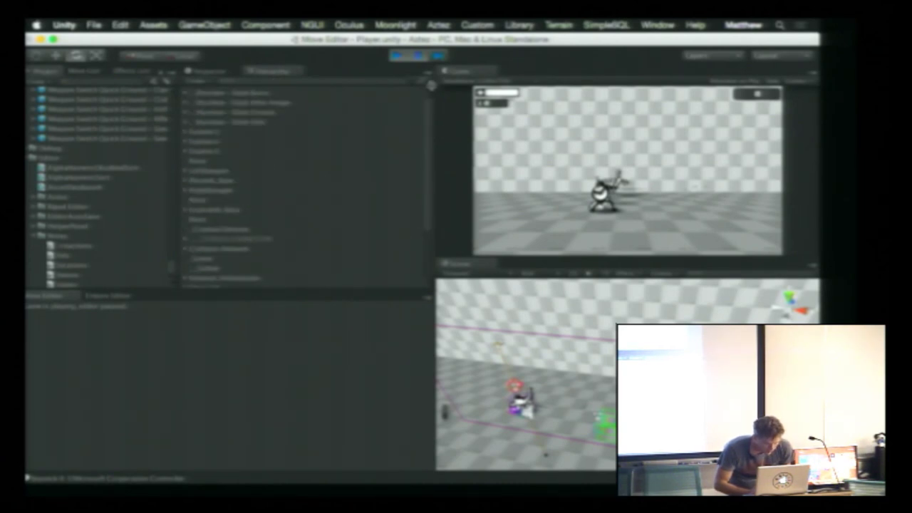
left_click(431, 84)
left_click(431, 102)
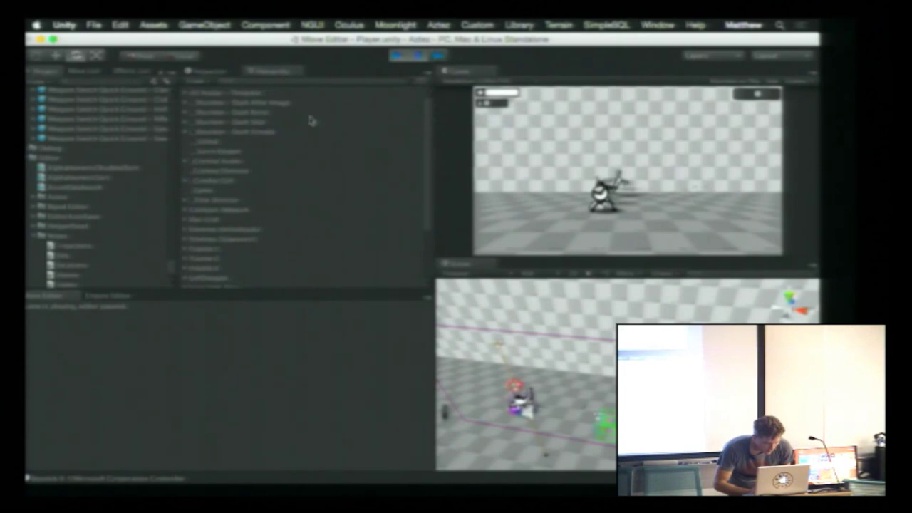
left_click(260, 95)
left_click(185, 94)
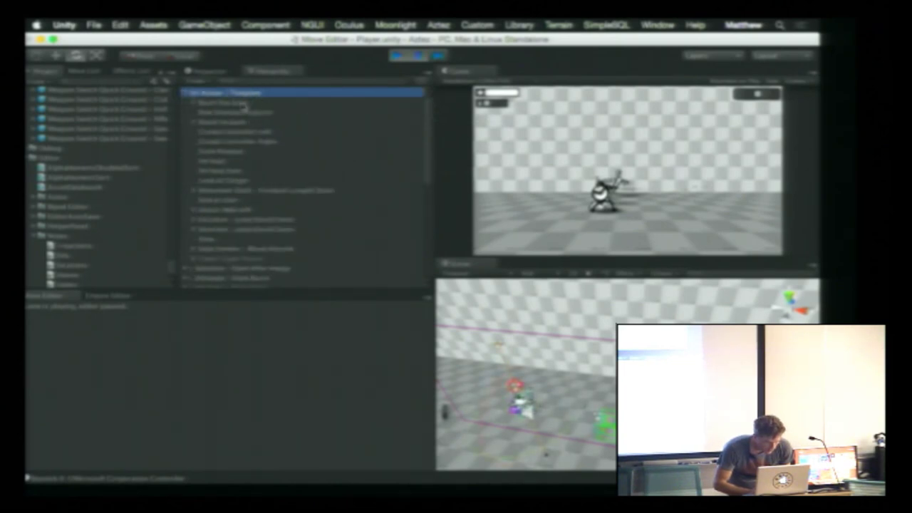
Examine the selected character's combat moves, appearance settings and Debug States list in the Inspector
left_click(205, 74)
scroll(299, 178, "down", 10)
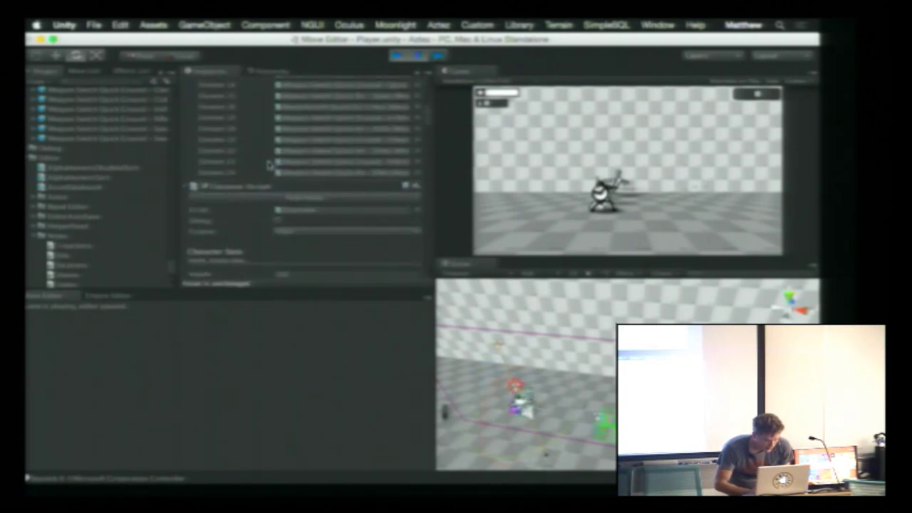
scroll(334, 186, "down", 8)
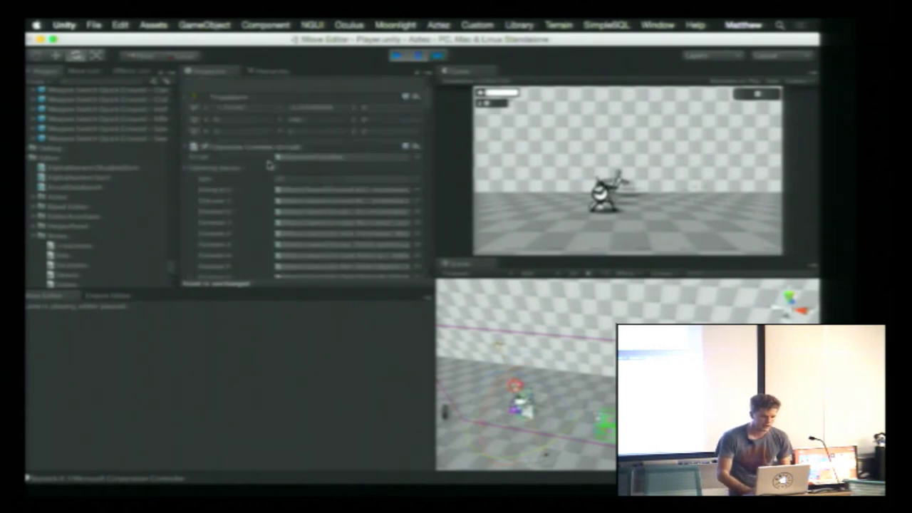
scroll(324, 215, "down", 6)
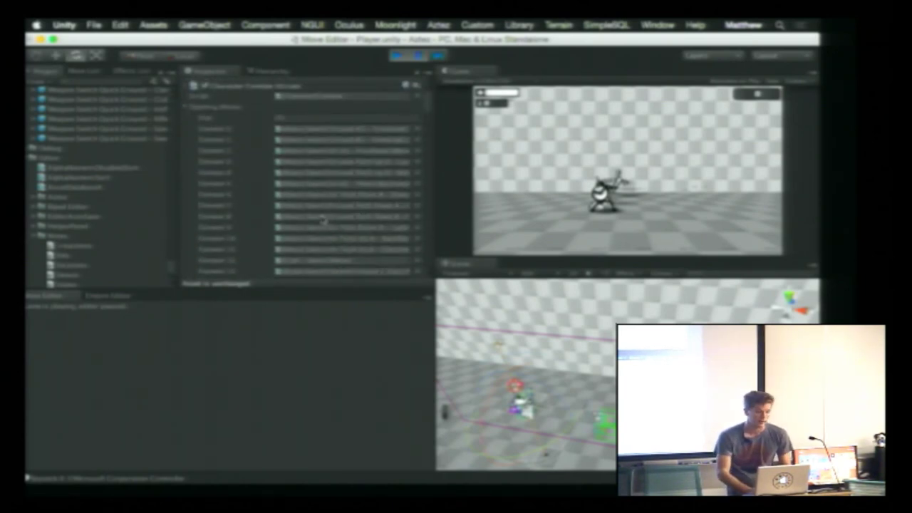
scroll(325, 220, "down", 5)
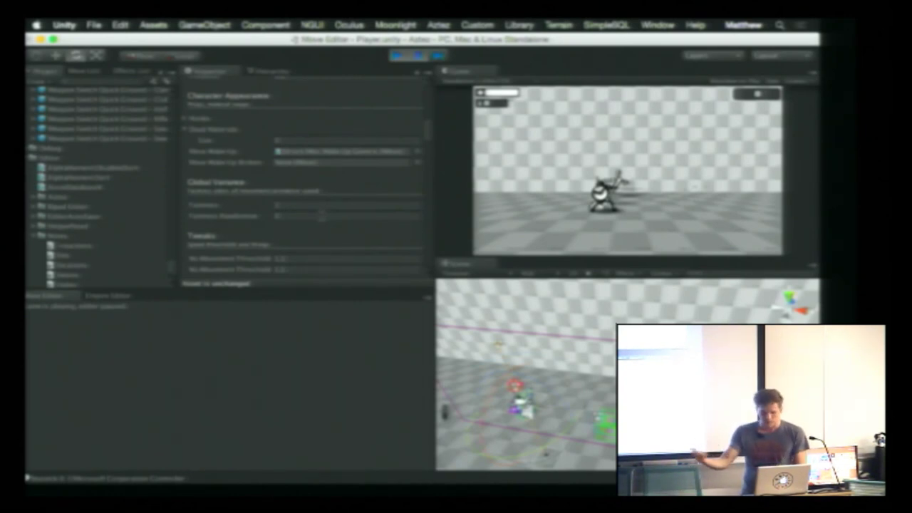
scroll(303, 179, "down", 6)
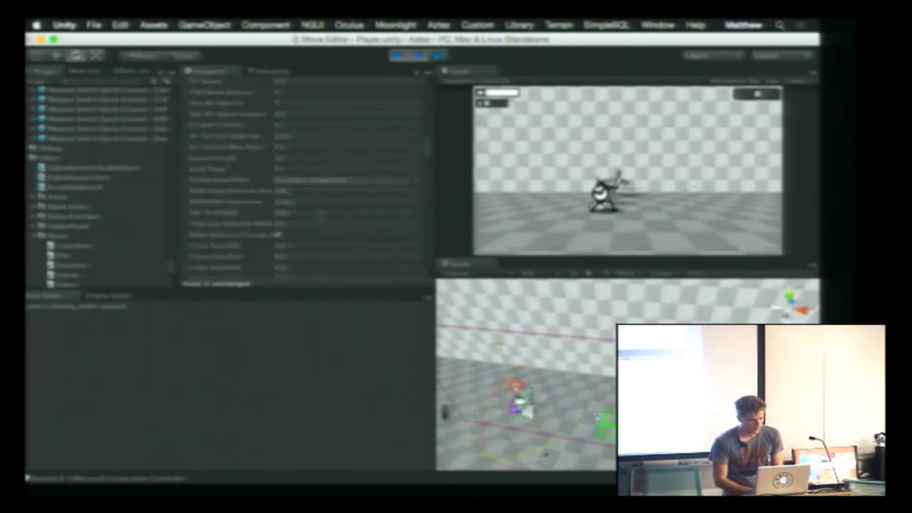
scroll(303, 178, "down", 5)
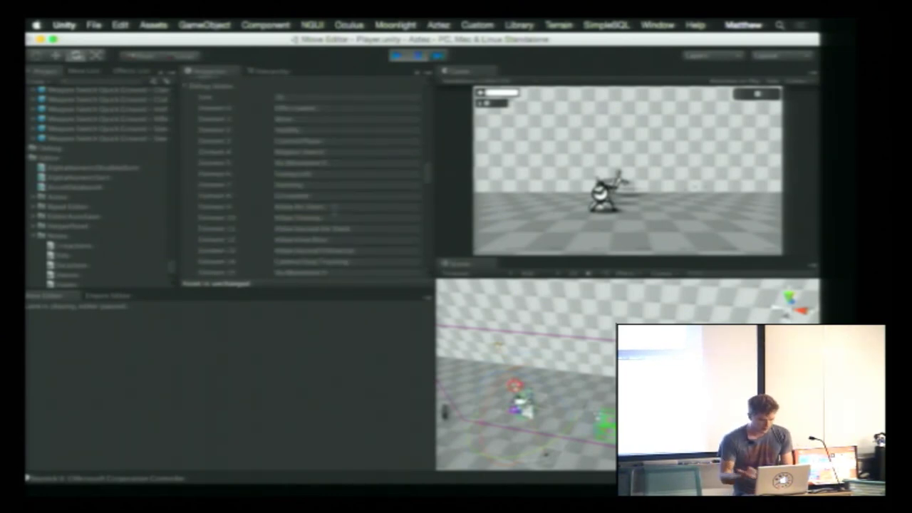
scroll(303, 179, "down", 2)
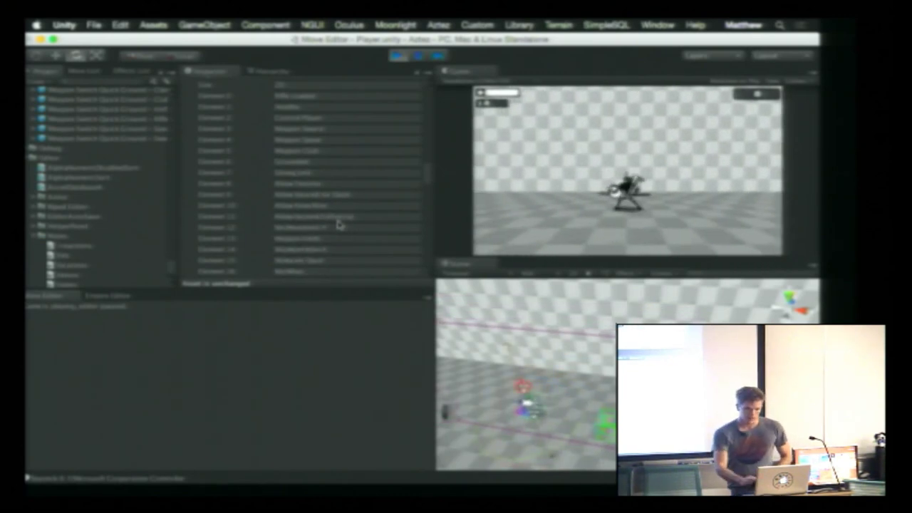
Stop play mode in Unity, switch to Keynote, and start the slideshow from the "States" slide
left_click(398, 56)
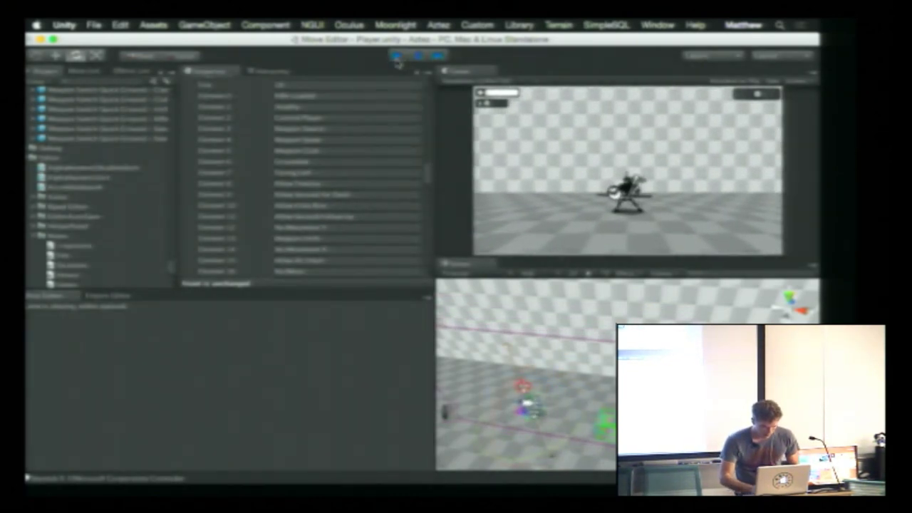
key("super+Tab")
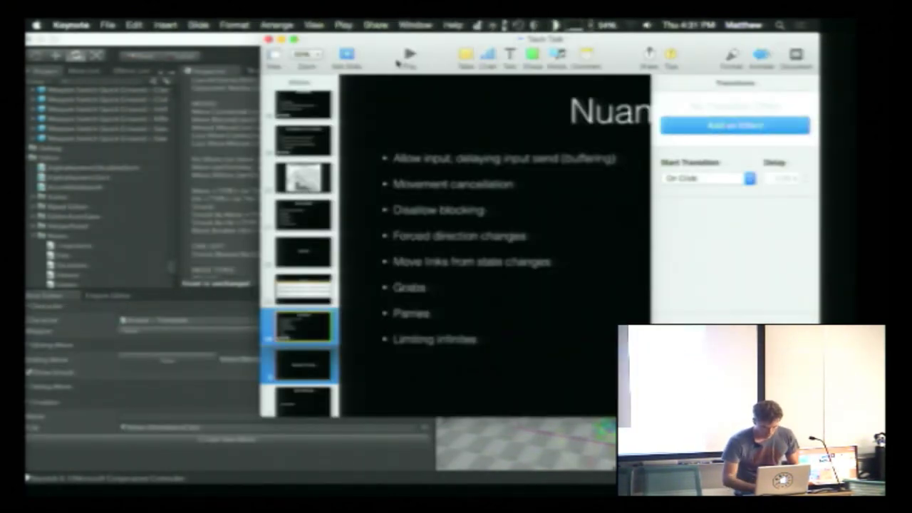
scroll(314, 214, "down", 3)
scroll(303, 235, "down", 2)
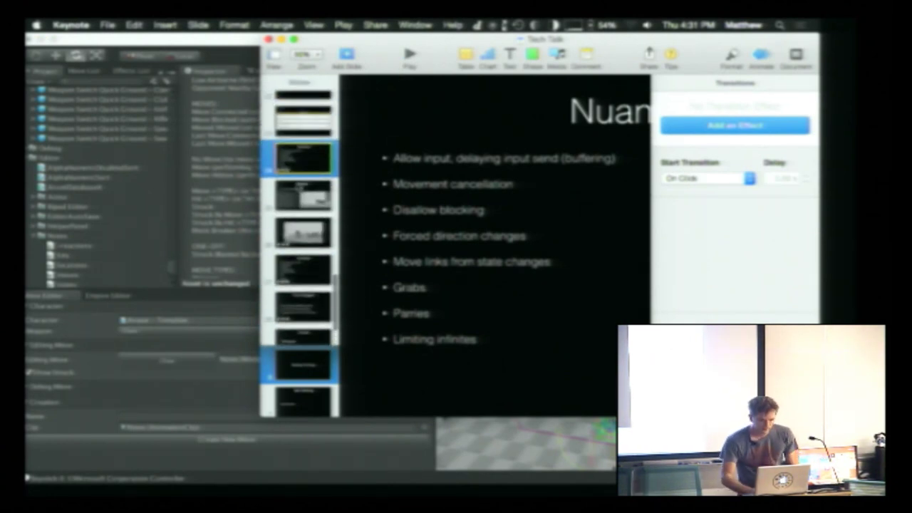
left_click(299, 188)
left_click(410, 55)
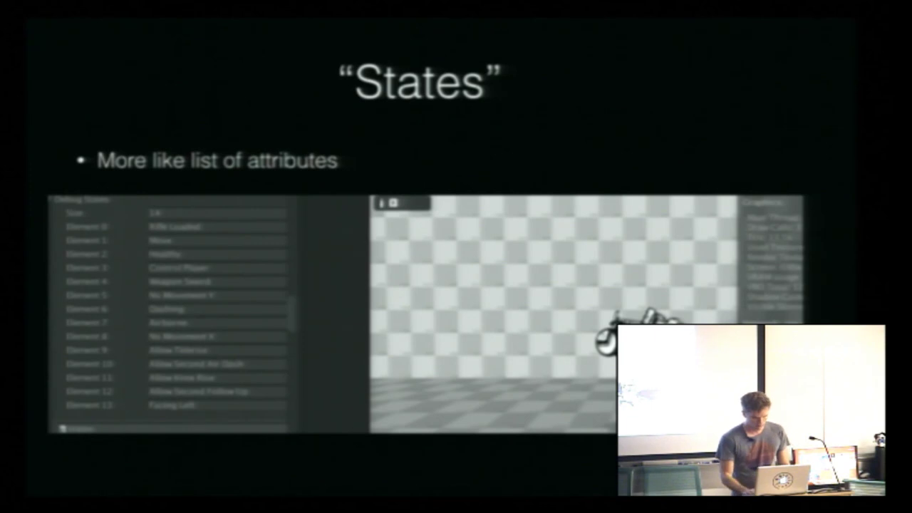
Show the Aztez gameplay video slide, advance past Nuances to Final Thoughts, and exit the slideshow
key("Right")
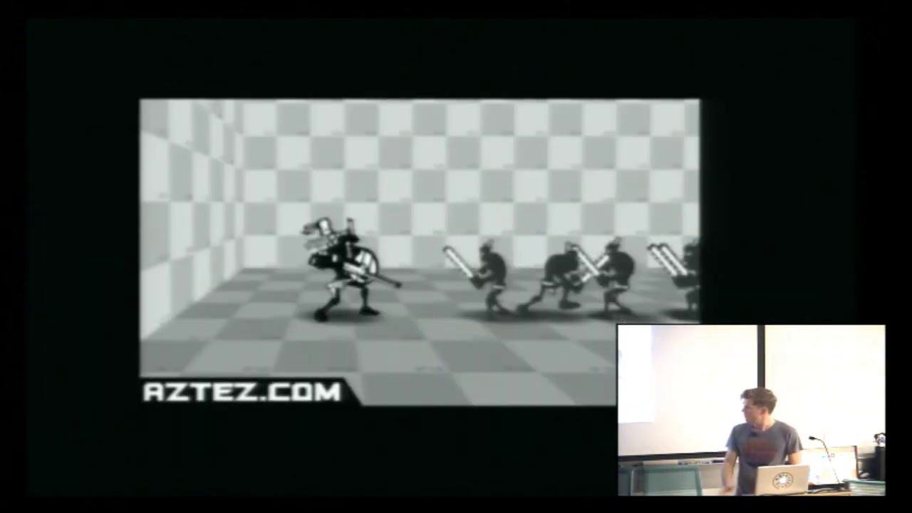
left_click(476, 174)
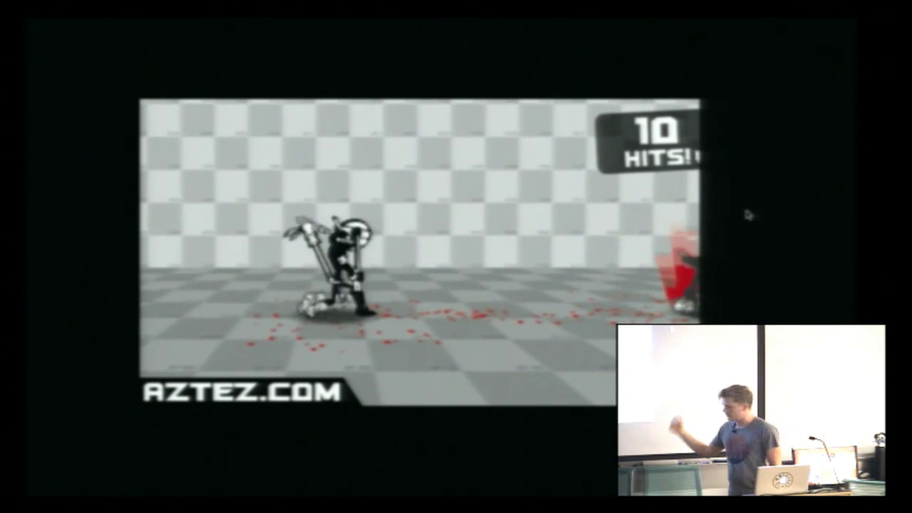
key("Right")
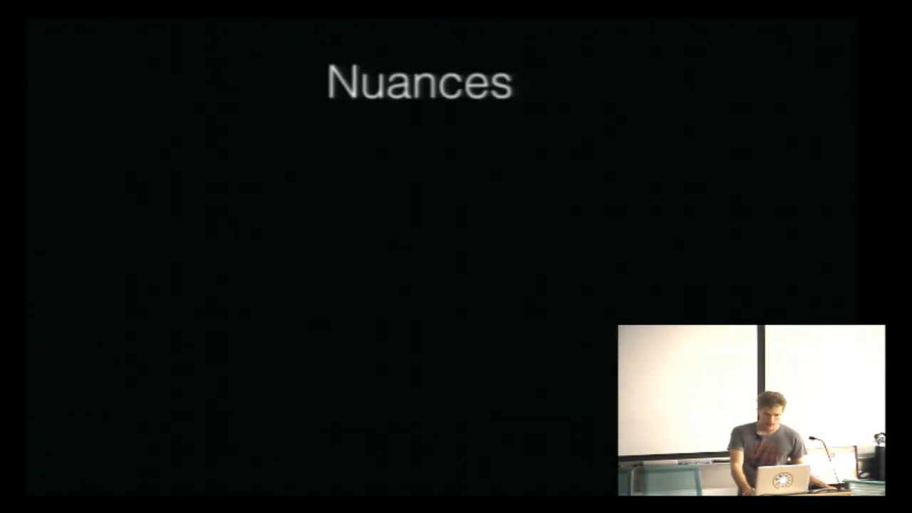
key("Right")
key("Right")
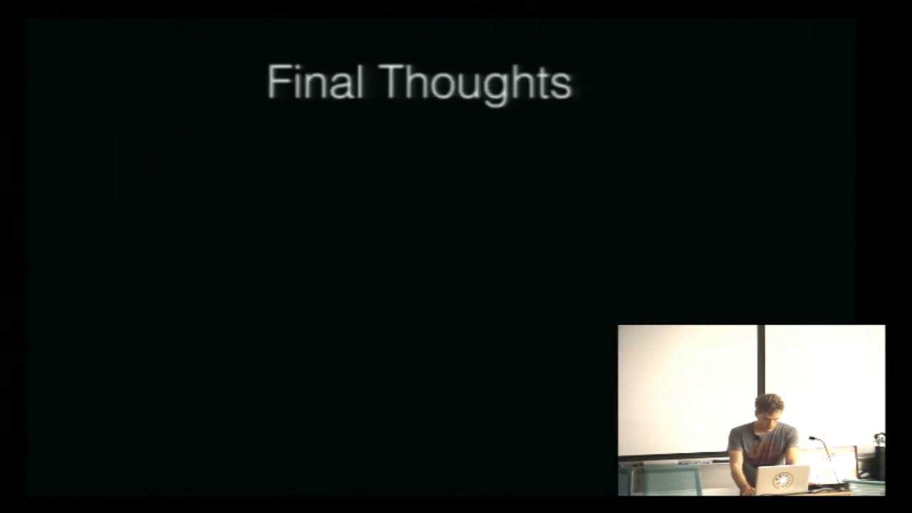
key("Escape")
scroll(300, 242, "up", 1)
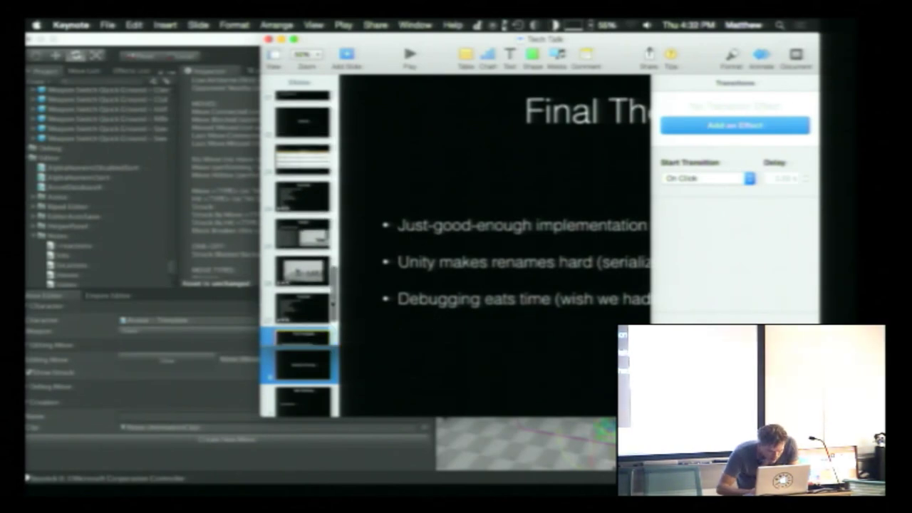
Select the "Nuances" slide in the Keynote deck and present it full screen
left_click(303, 271)
left_click(304, 307)
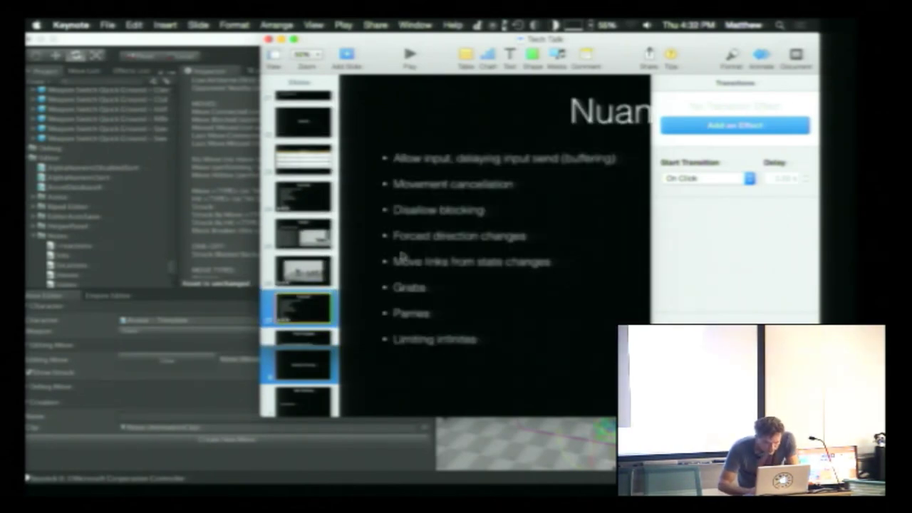
left_click(411, 57)
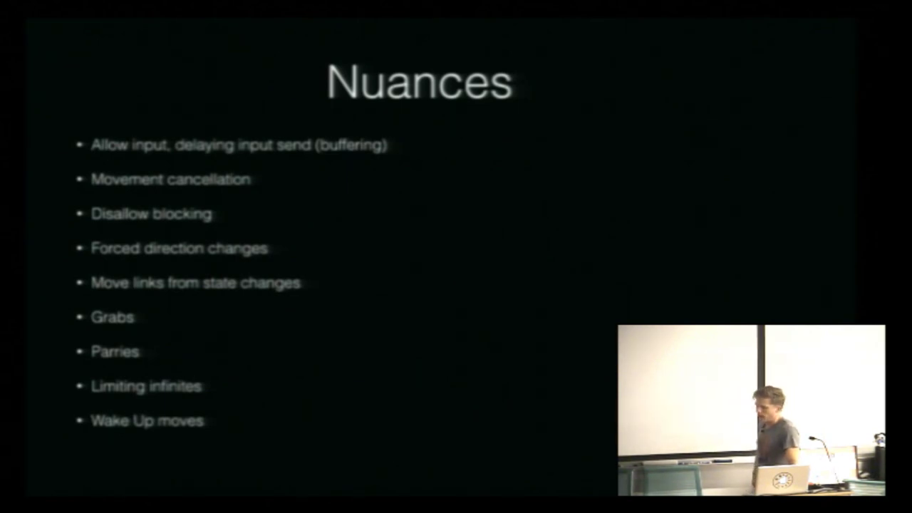
Leave the slideshow for Unity and run the game in play mode
key("Escape")
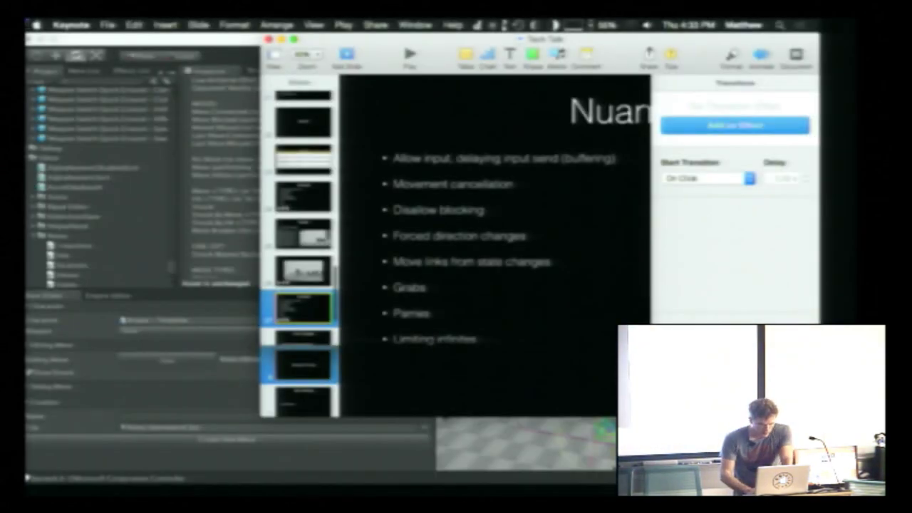
left_click(129, 45)
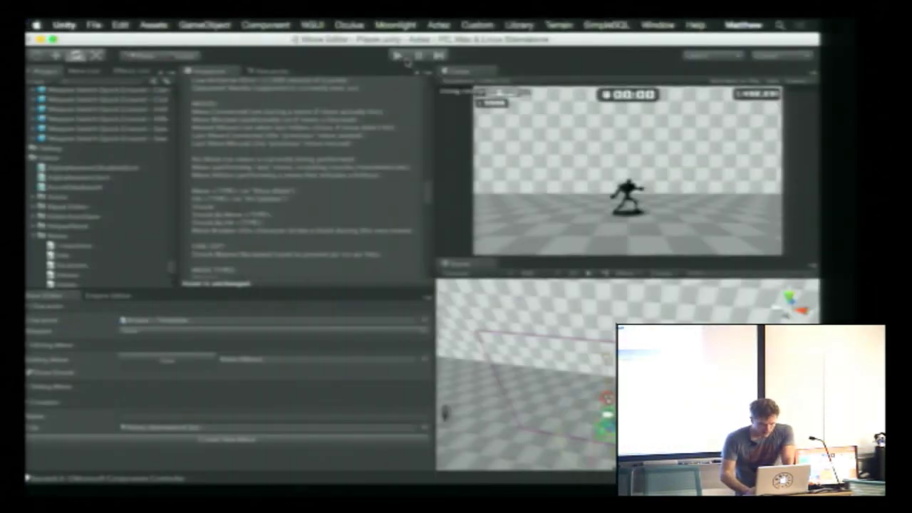
left_click(399, 55)
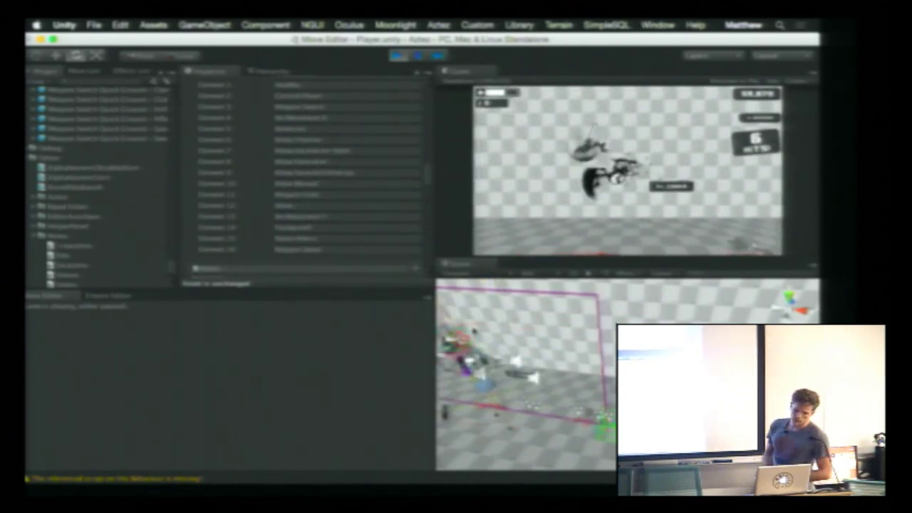
Switch back to Keynote, restart the slideshow from the "Nuances" slide and advance to "Final Thoughts"
key("super+Tab")
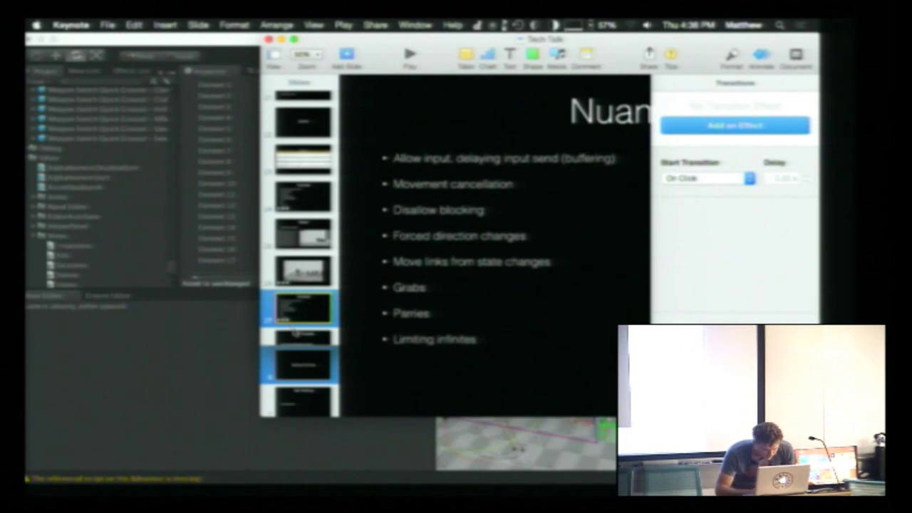
scroll(294, 332, "down", 3)
left_click(410, 55)
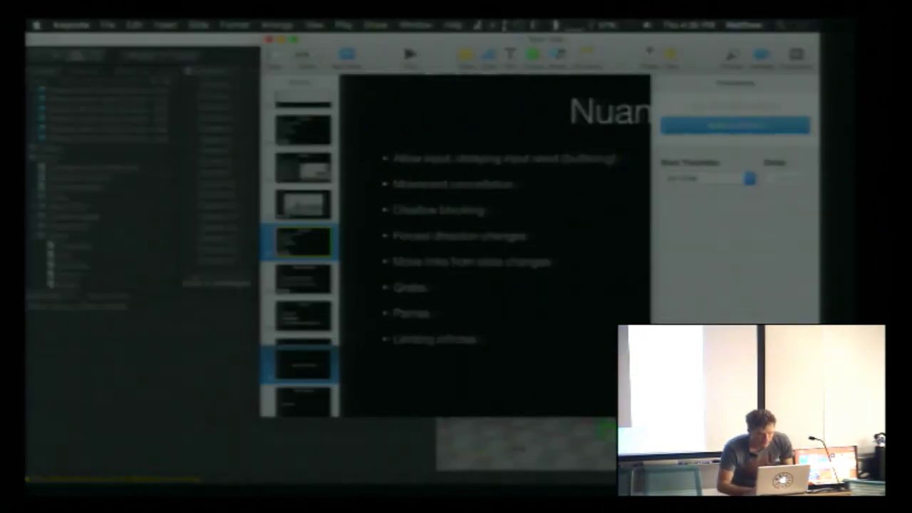
key("Right")
key("Right")
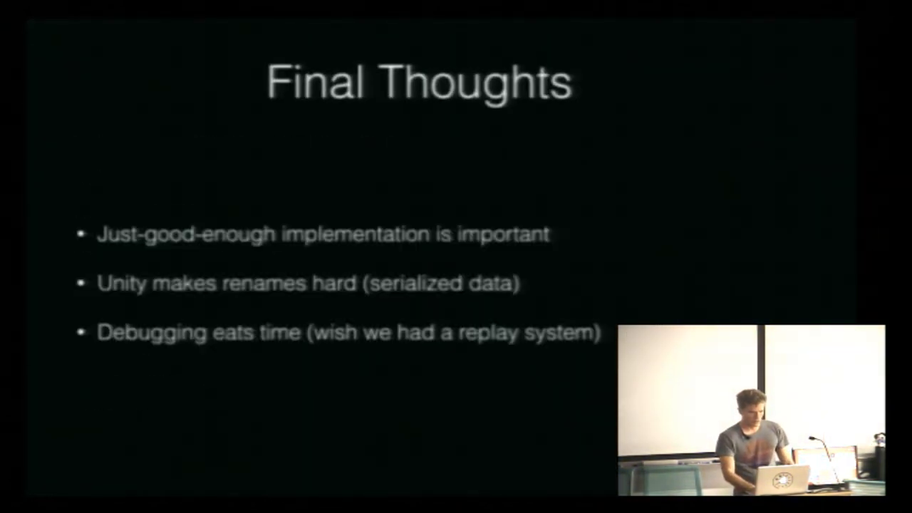